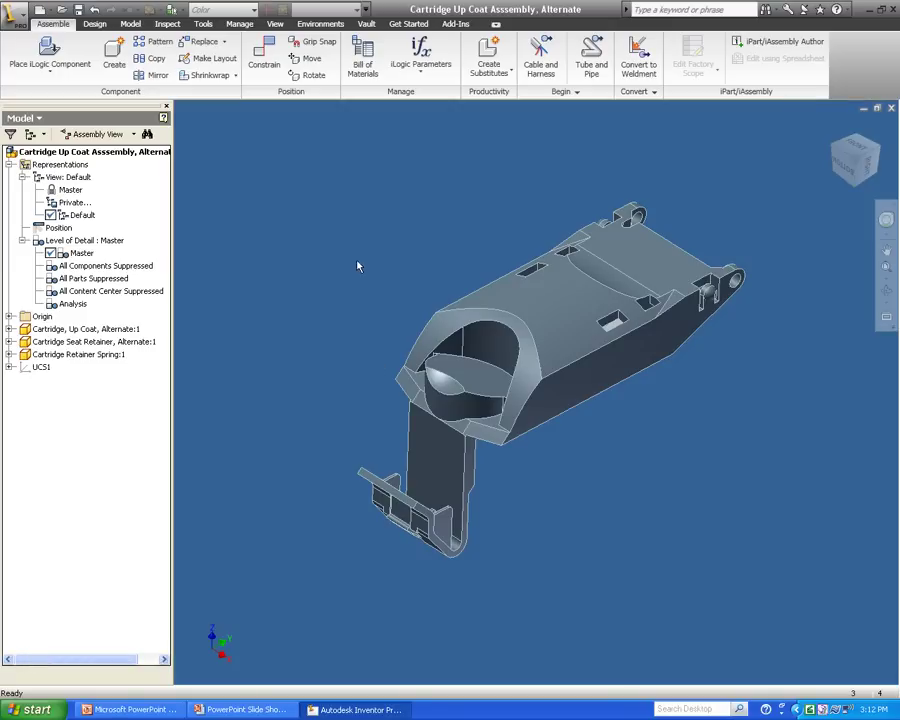
# Open the Stress Analysis environment for the assembly and collapse Simulation:1 in the browser
pyautogui.click(320, 23)
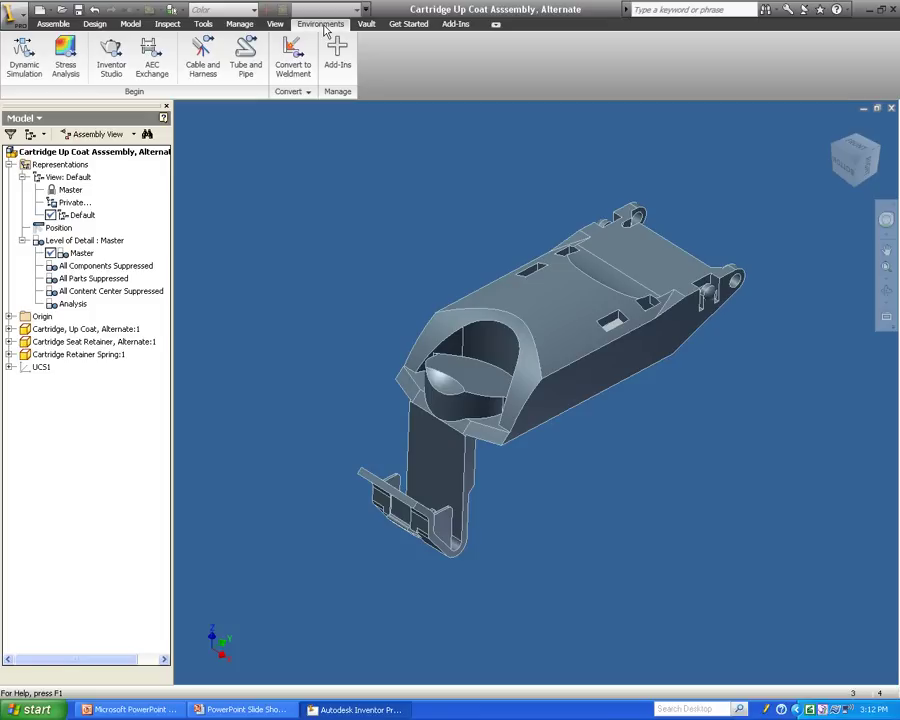
pyautogui.click(66, 58)
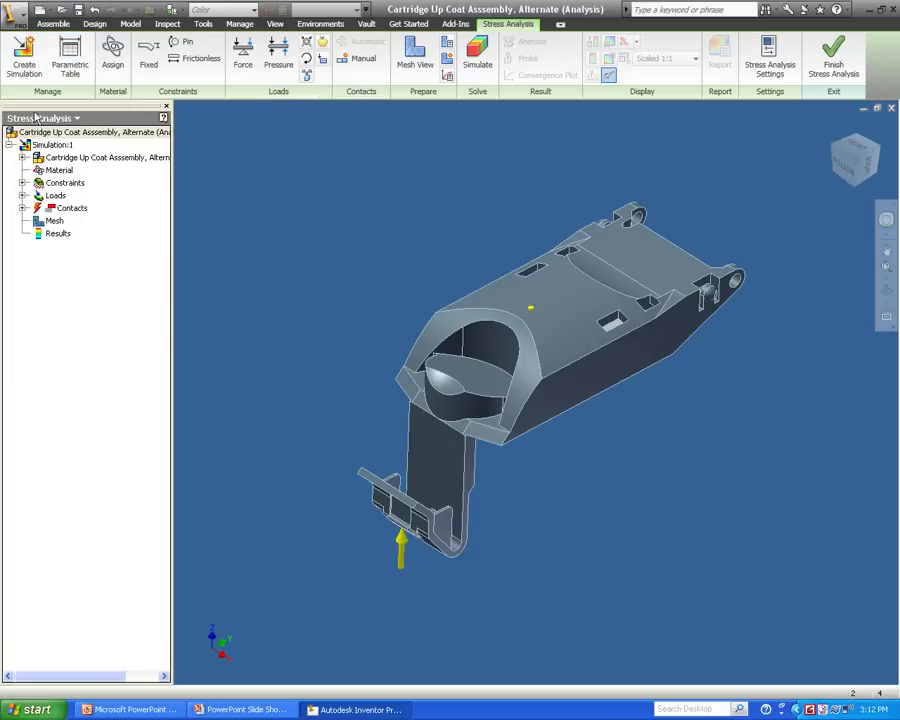
pyautogui.click(9, 146)
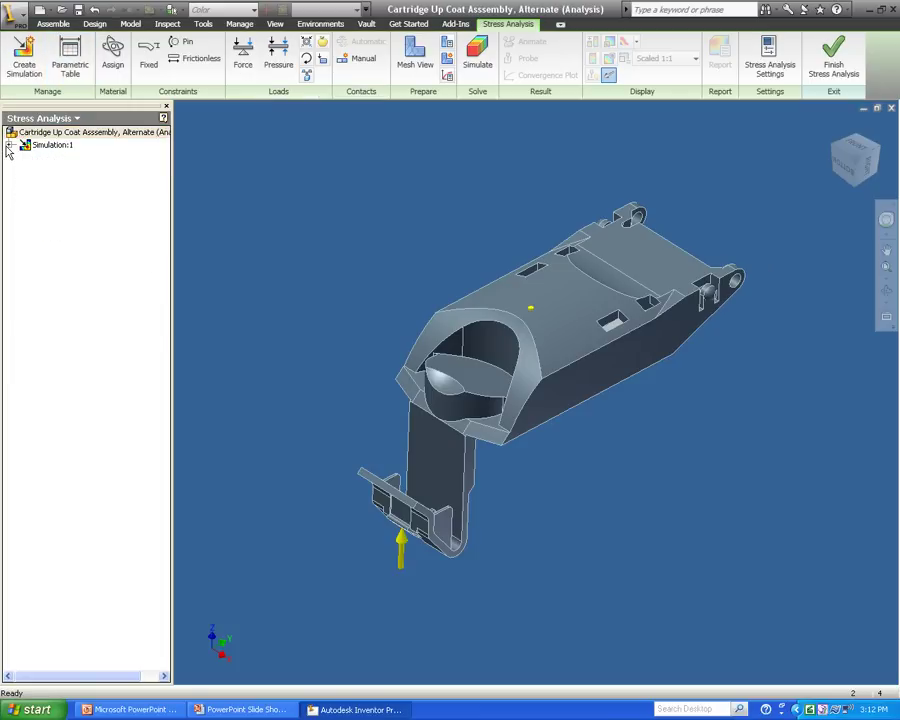
# Create a Single Point static analysis simulation with stresses separated across contact surfaces
pyautogui.click(28, 60)
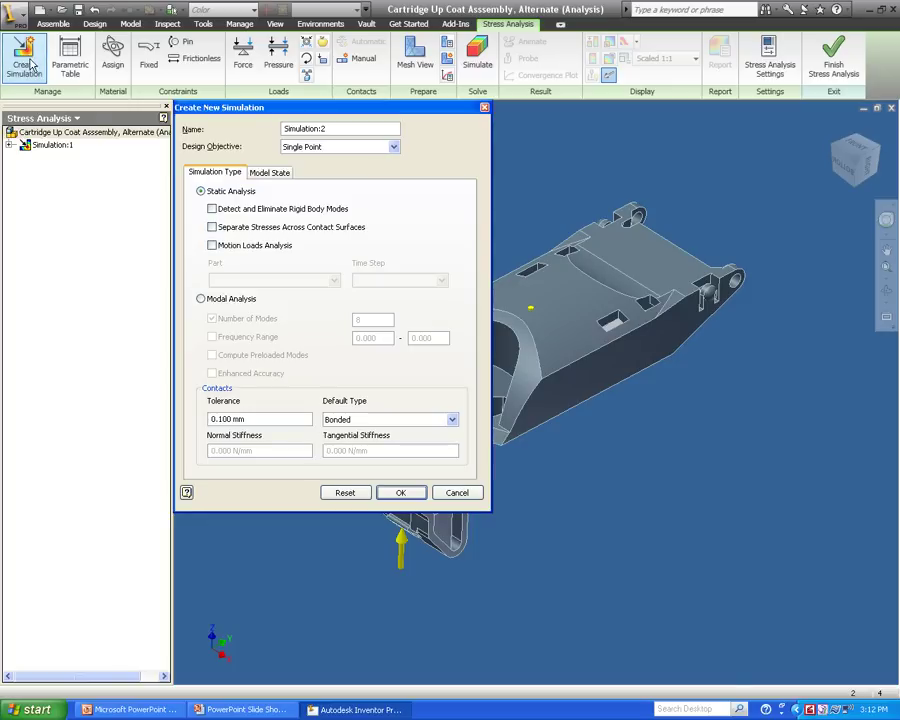
pyautogui.click(349, 151)
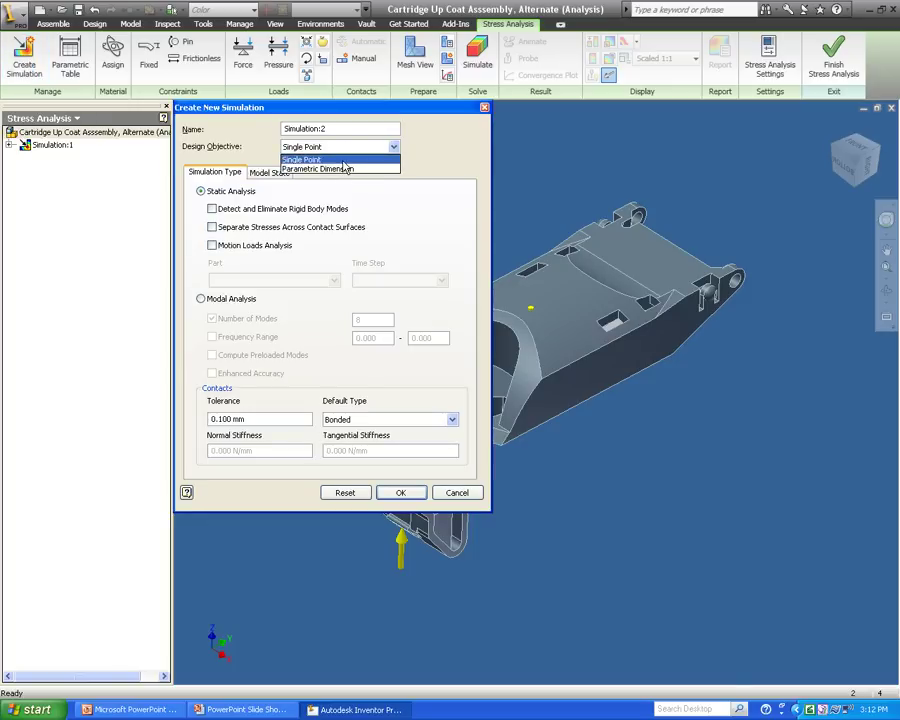
pyautogui.click(344, 162)
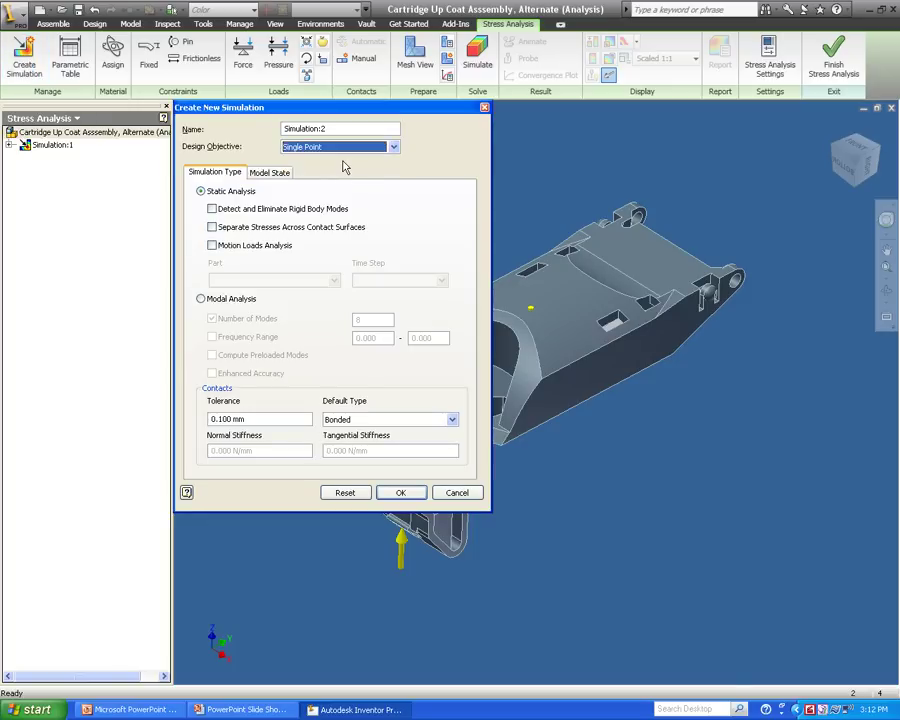
pyautogui.click(216, 232)
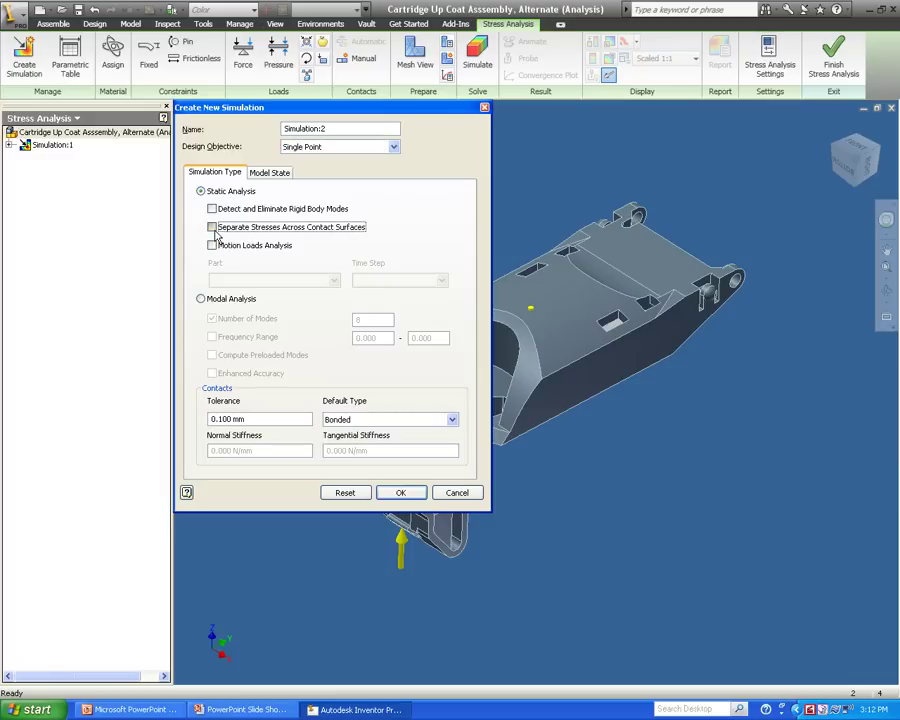
pyautogui.click(402, 494)
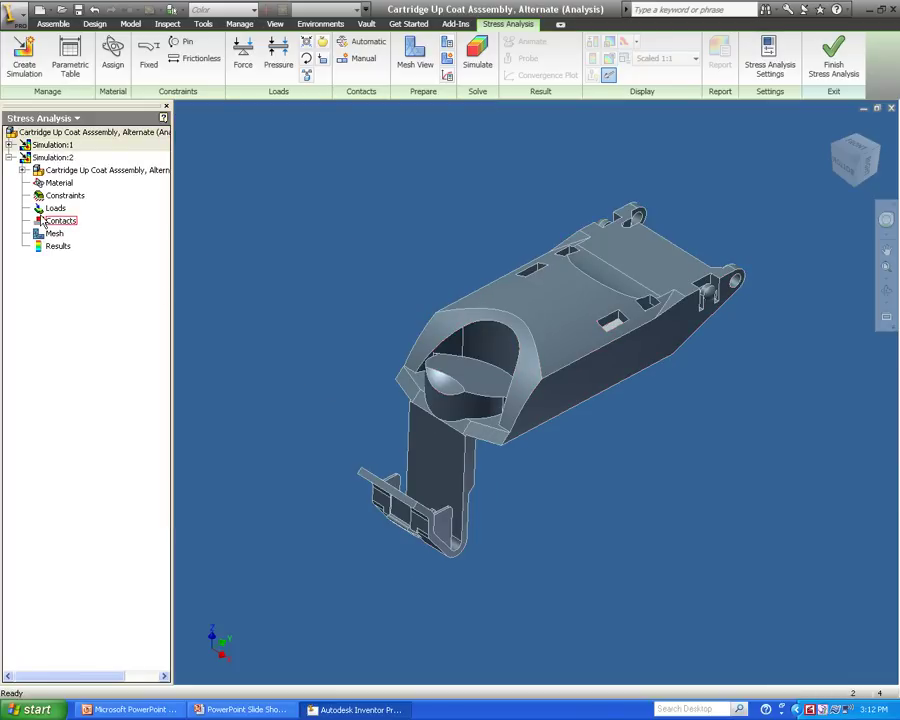
# Apply a fixed constraint to the inner faces of the two hinge holes at the cartridge's end
pyautogui.click(55, 208)
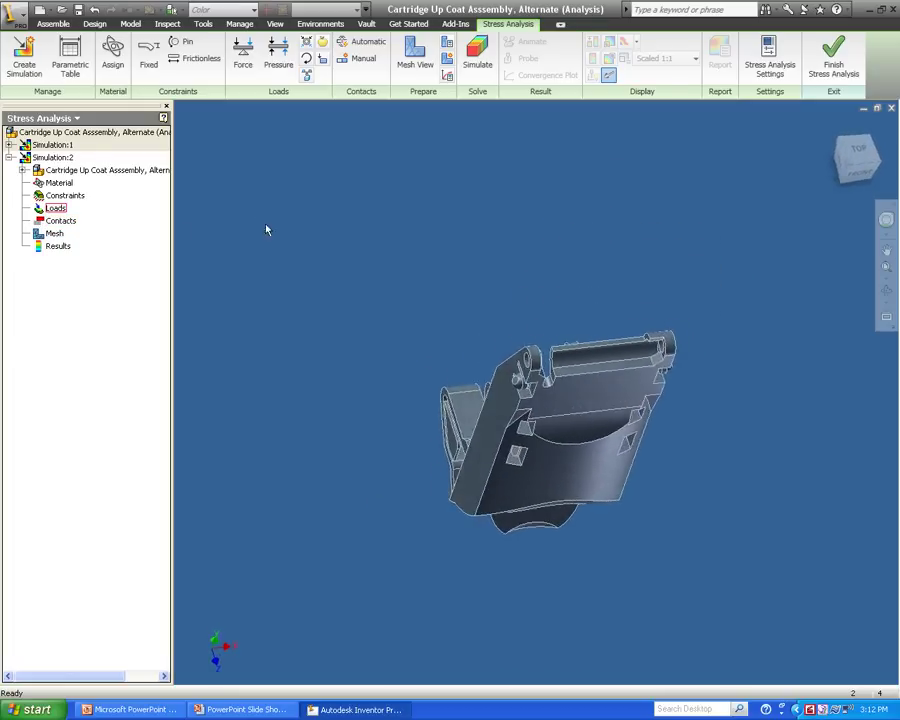
pyautogui.scroll(-3, 410, 450)
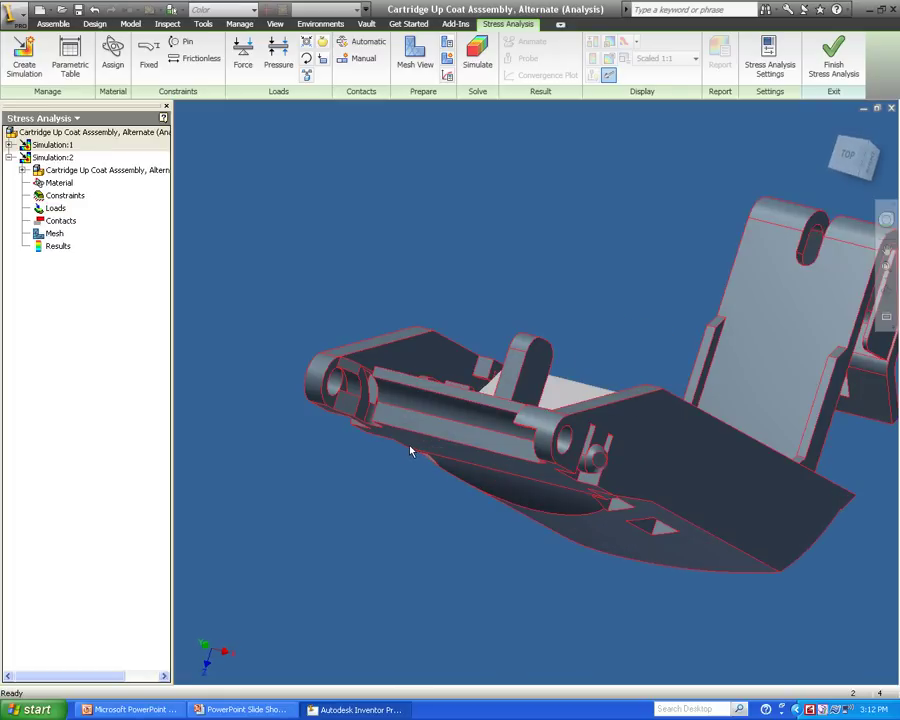
pyautogui.scroll(5, 410, 448)
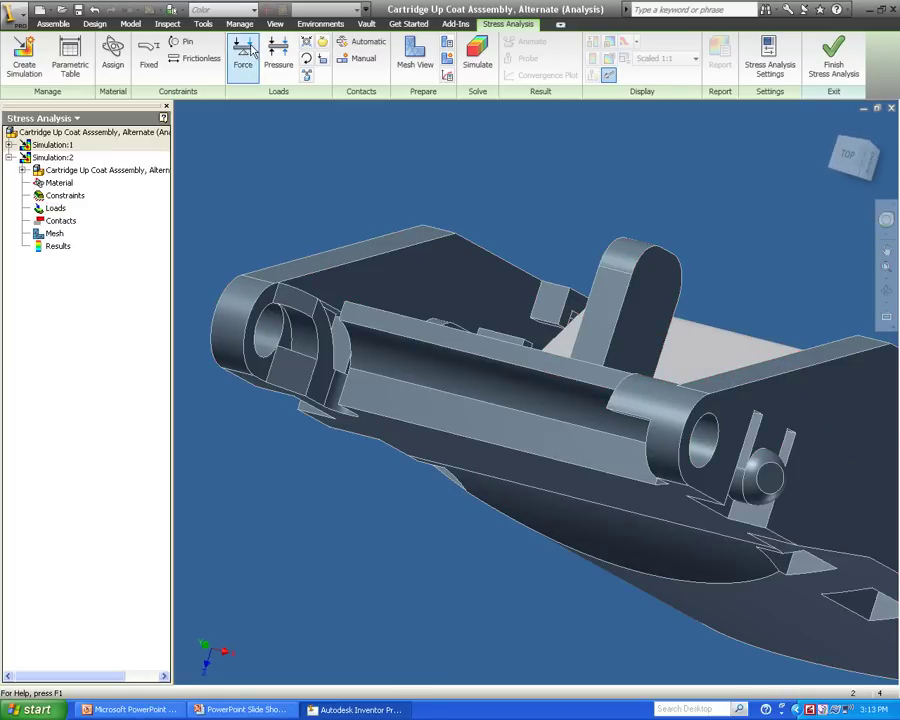
pyautogui.click(148, 55)
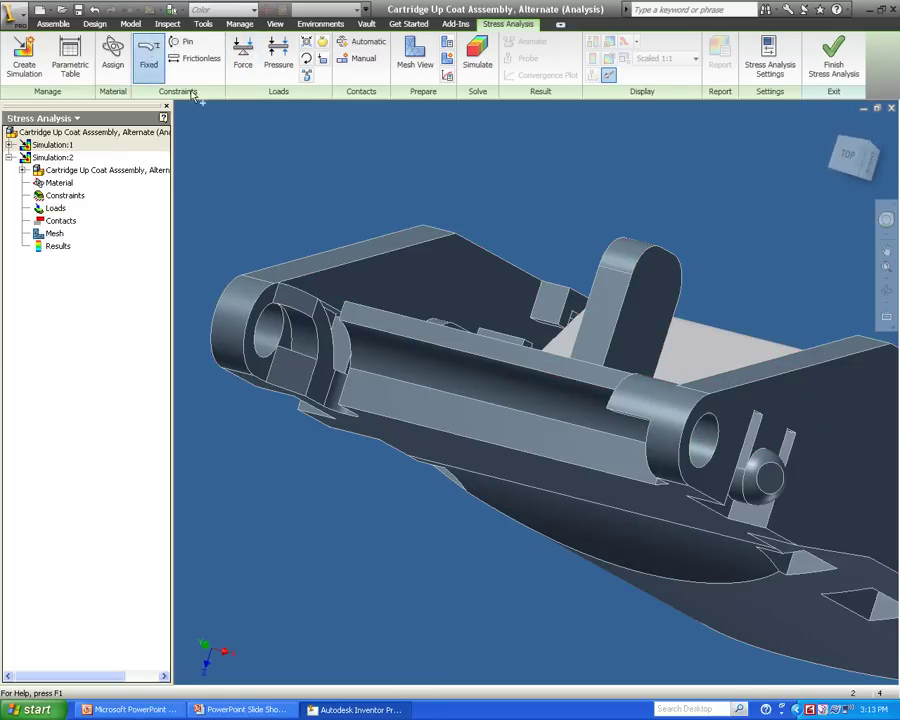
pyautogui.click(707, 453)
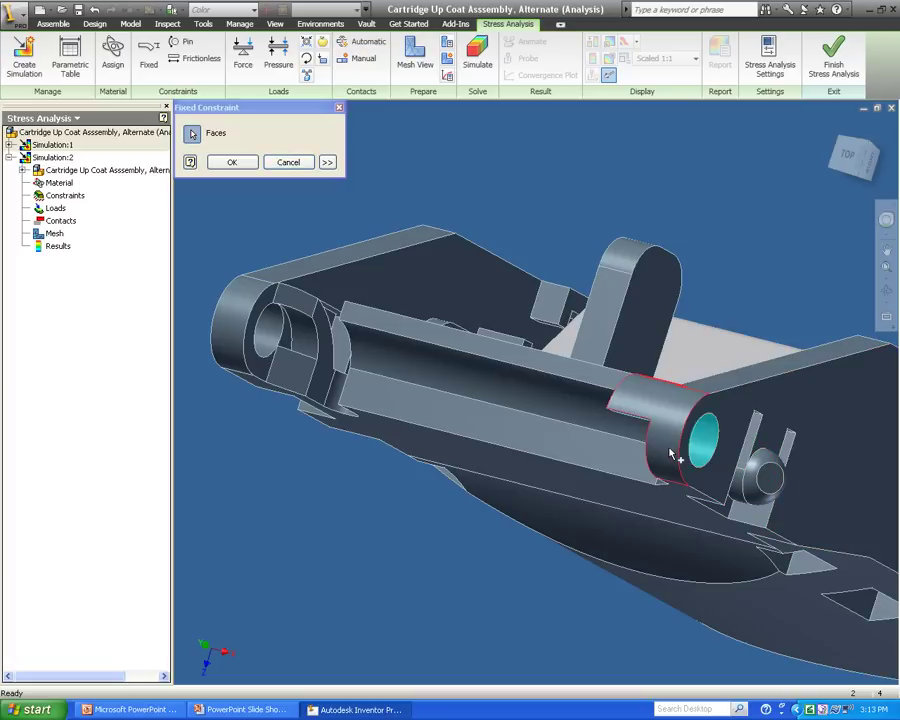
pyautogui.click(272, 342)
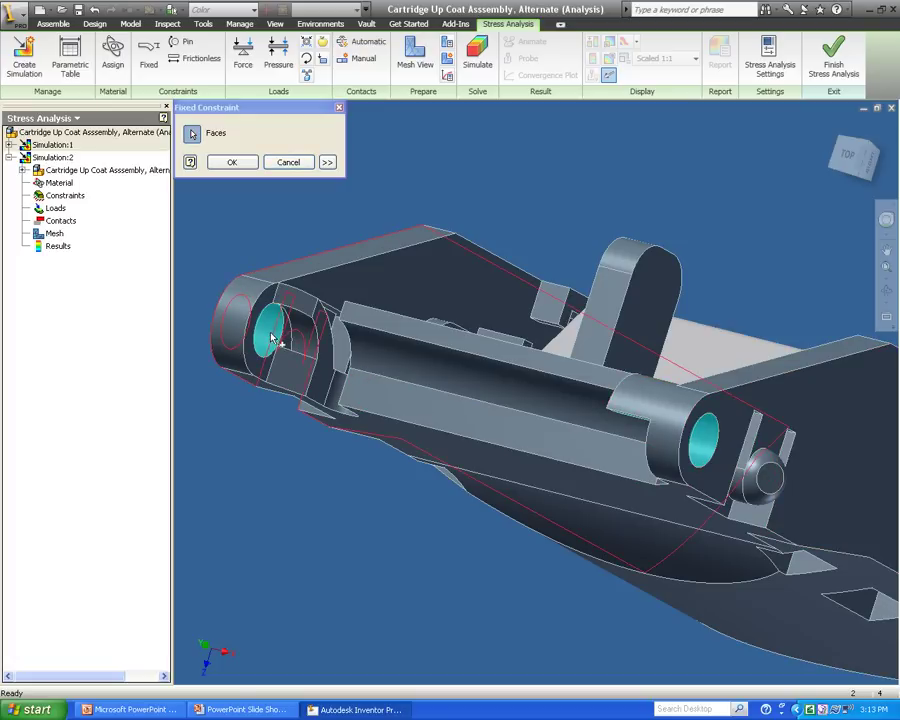
pyautogui.click(231, 162)
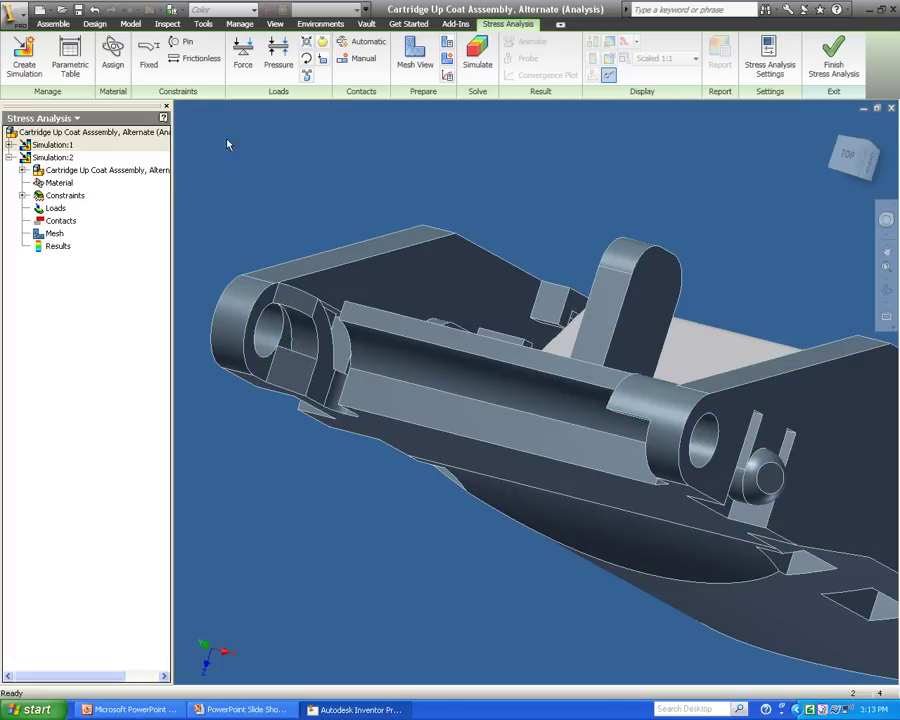
# Apply a pin constraint to the grey retainer's two pins nearest the hinge end, fixing radial and tangential directions and leaving axial free
pyautogui.click(179, 43)
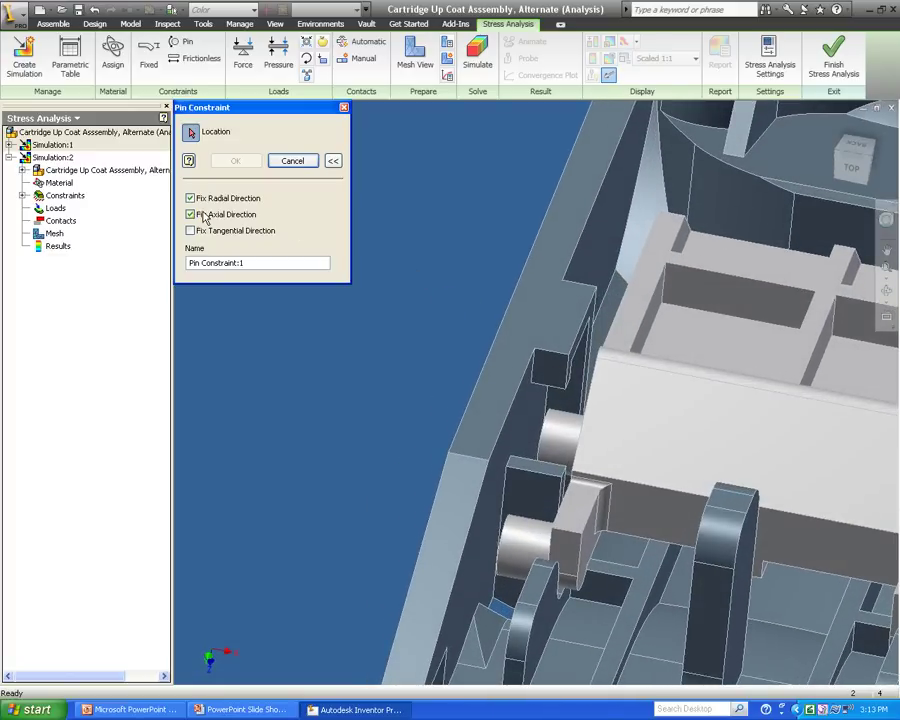
pyautogui.click(190, 214)
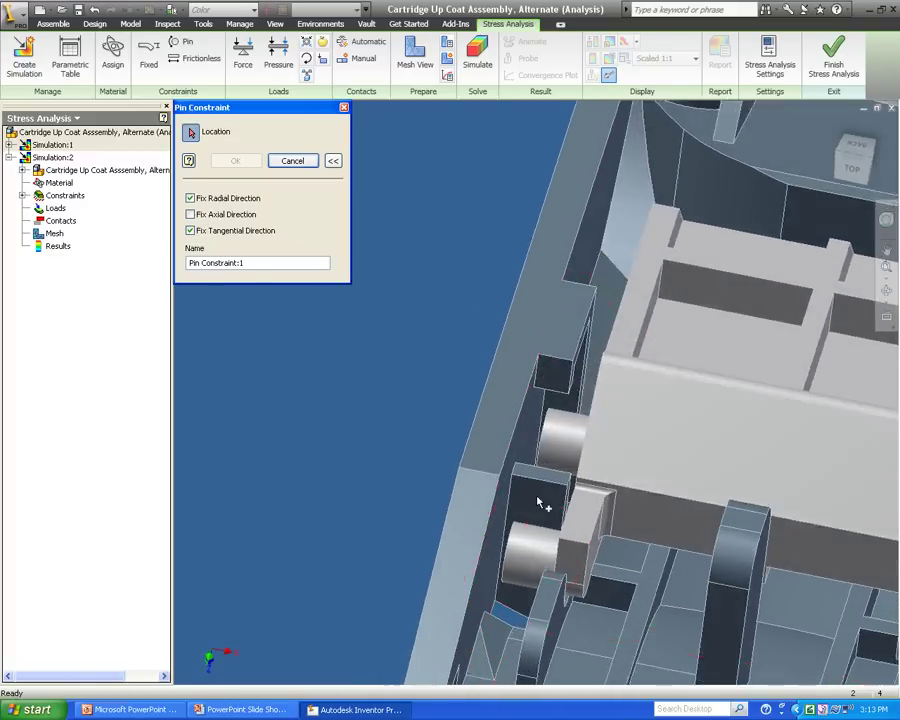
pyautogui.click(548, 562)
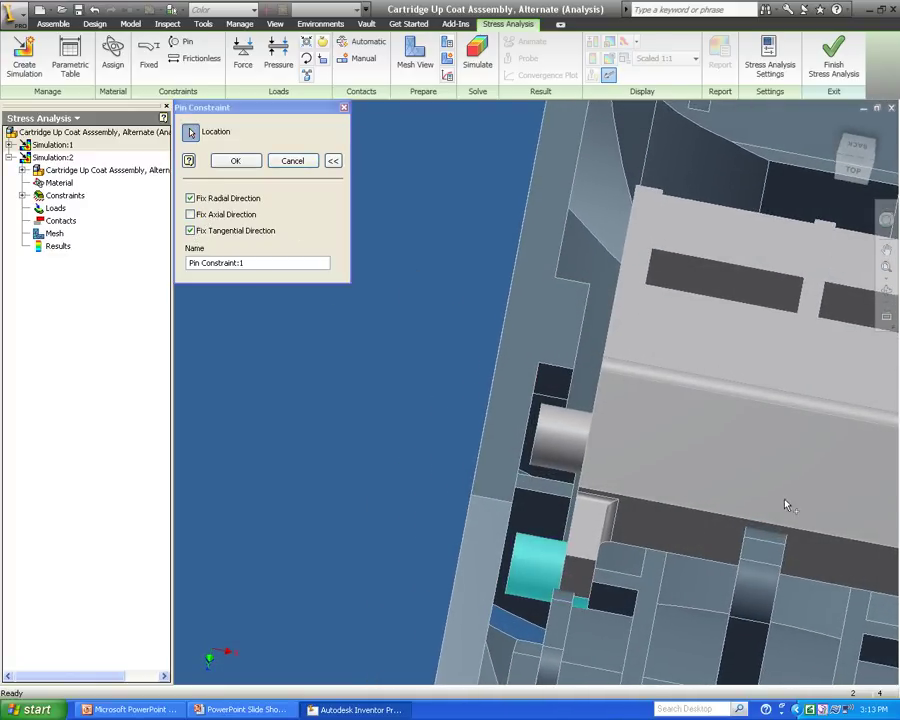
pyautogui.moveTo(587, 418); pyautogui.dragTo(438, 342, button='middle')
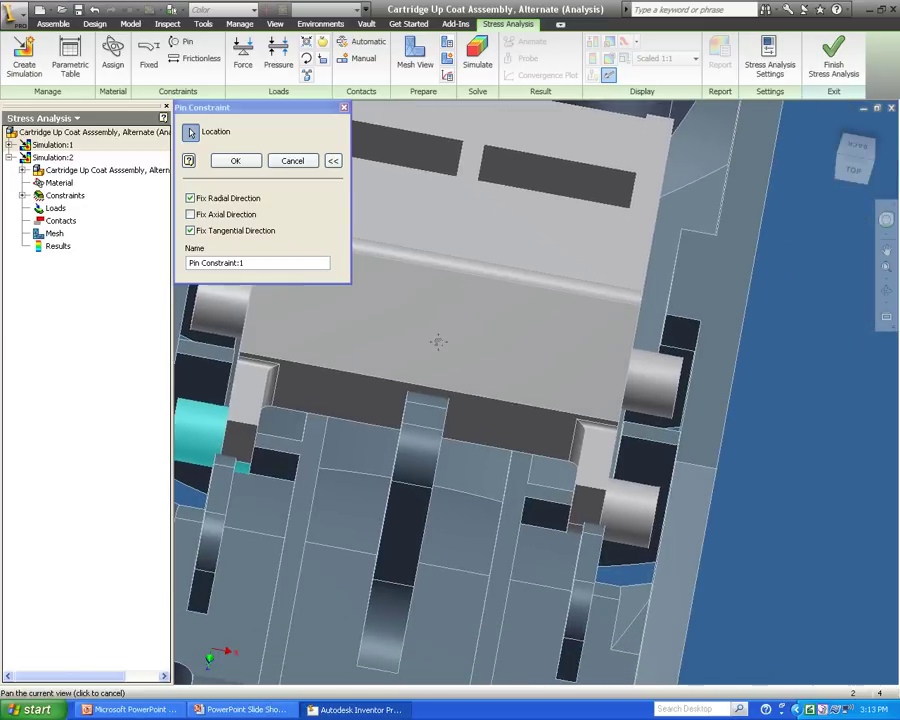
pyautogui.click(622, 505)
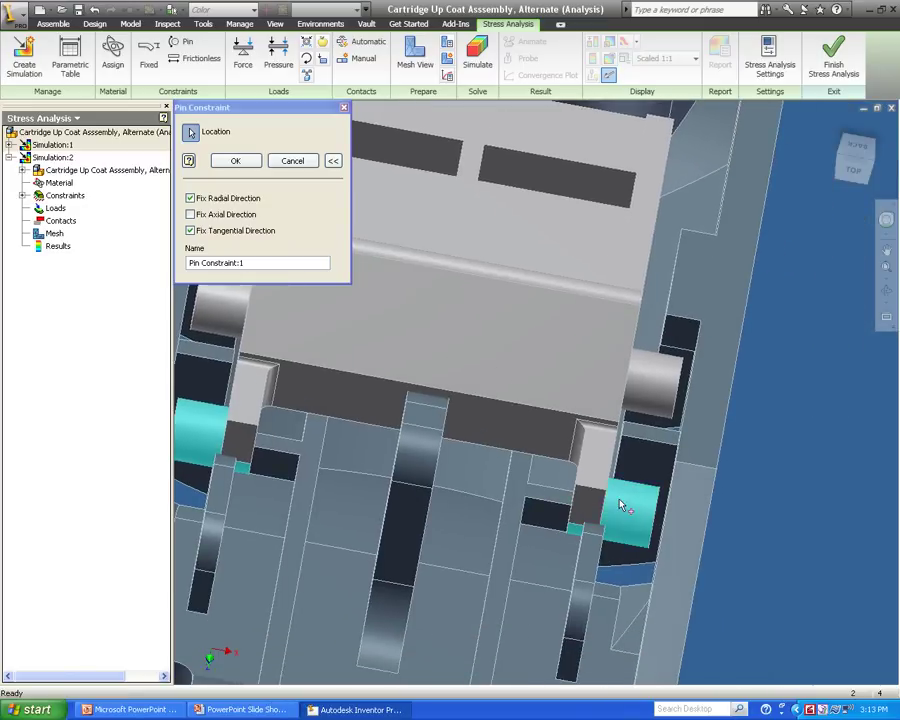
pyautogui.click(238, 163)
# Cut the assembly with a half section view along the flat side face of the upright tab
pyautogui.press('F6')
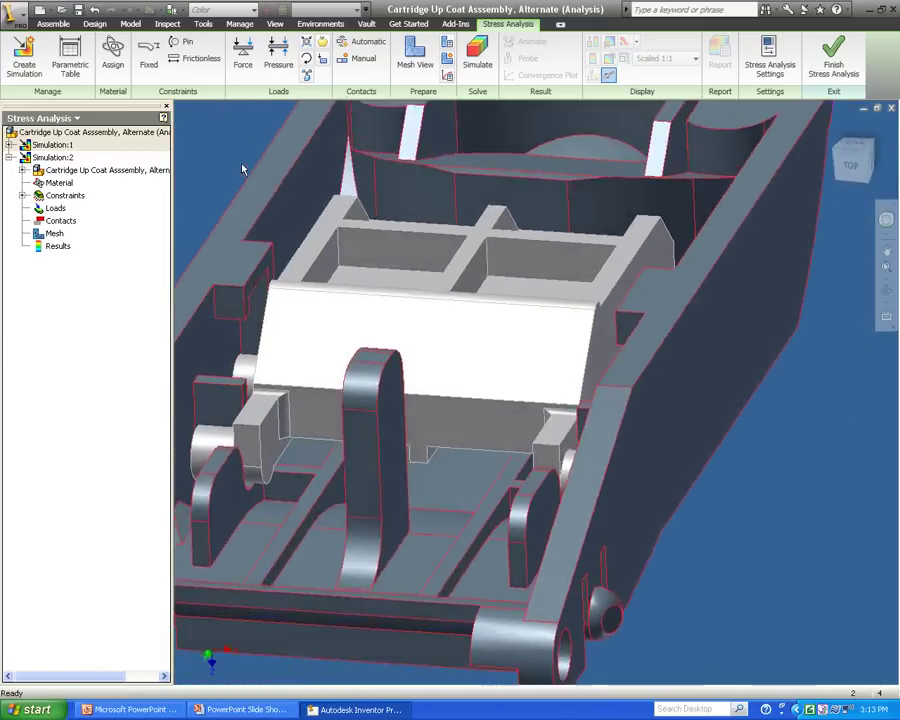
pyautogui.click(272, 24)
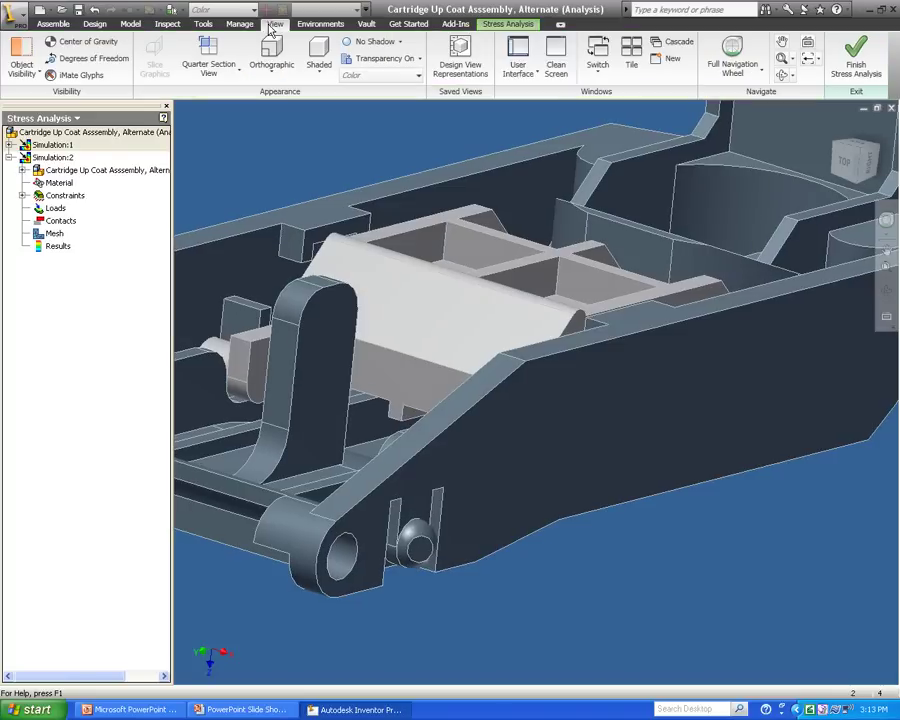
pyautogui.click(221, 78)
pyautogui.click(209, 124)
pyautogui.click(322, 353)
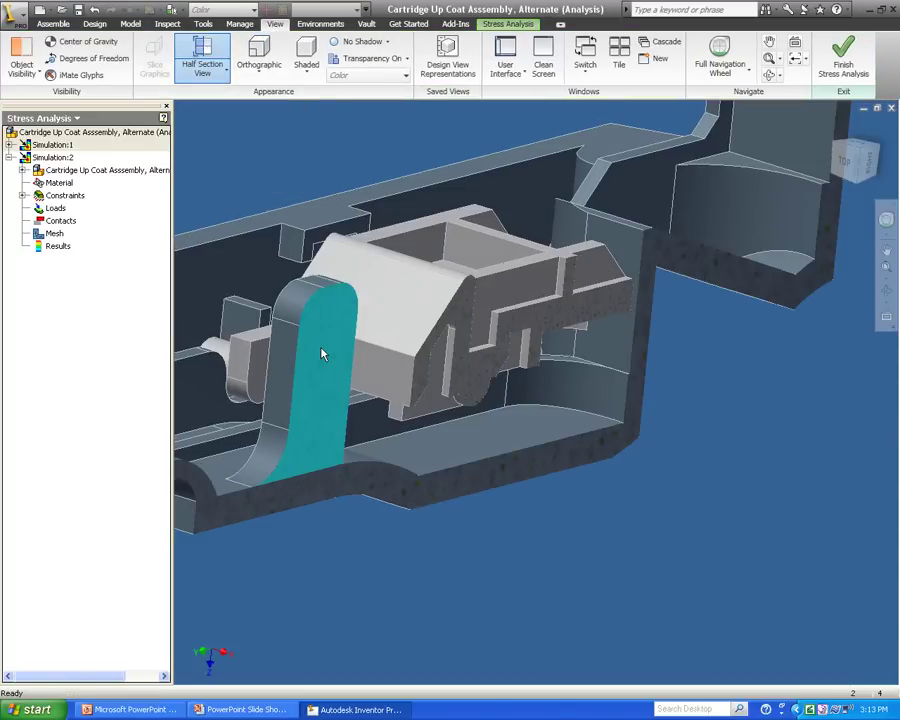
# Apply a 1.5 N force to the cartridge's inner floor face below the grey retainer
pyautogui.click(508, 24)
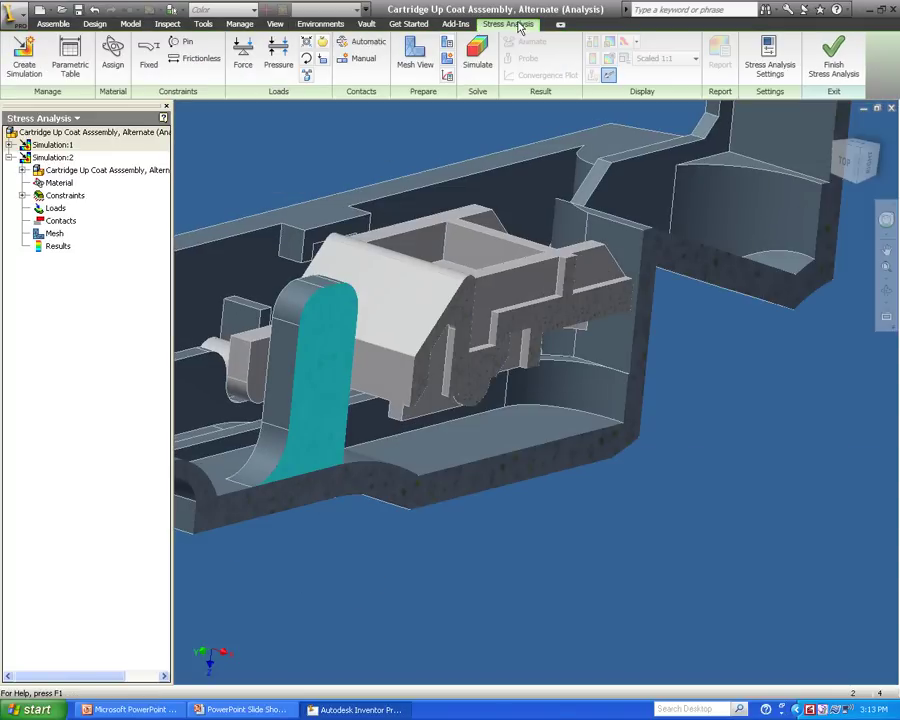
pyautogui.click(252, 68)
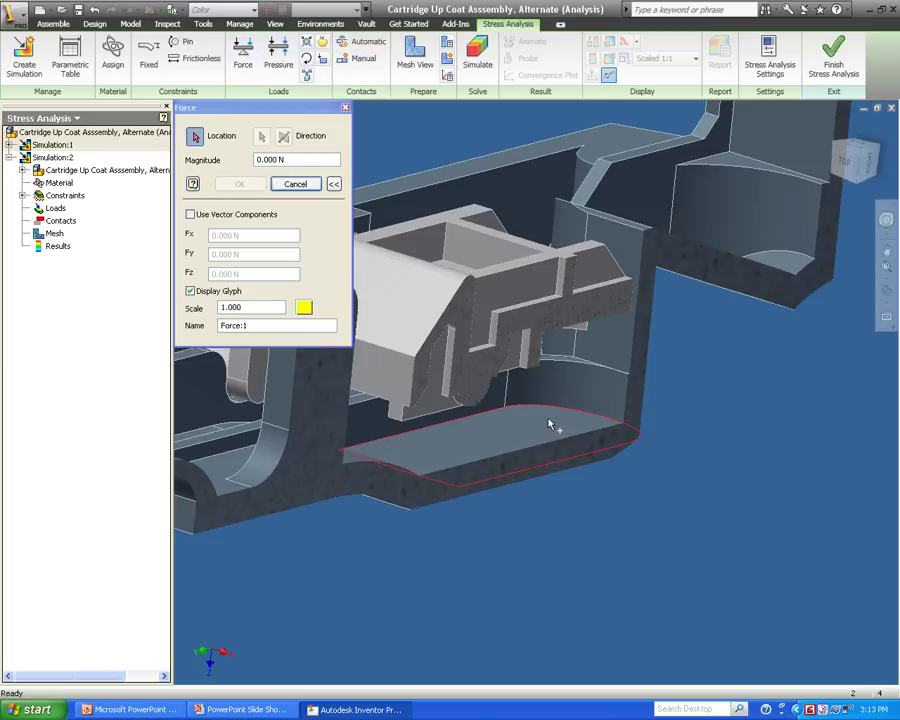
pyautogui.click(549, 425)
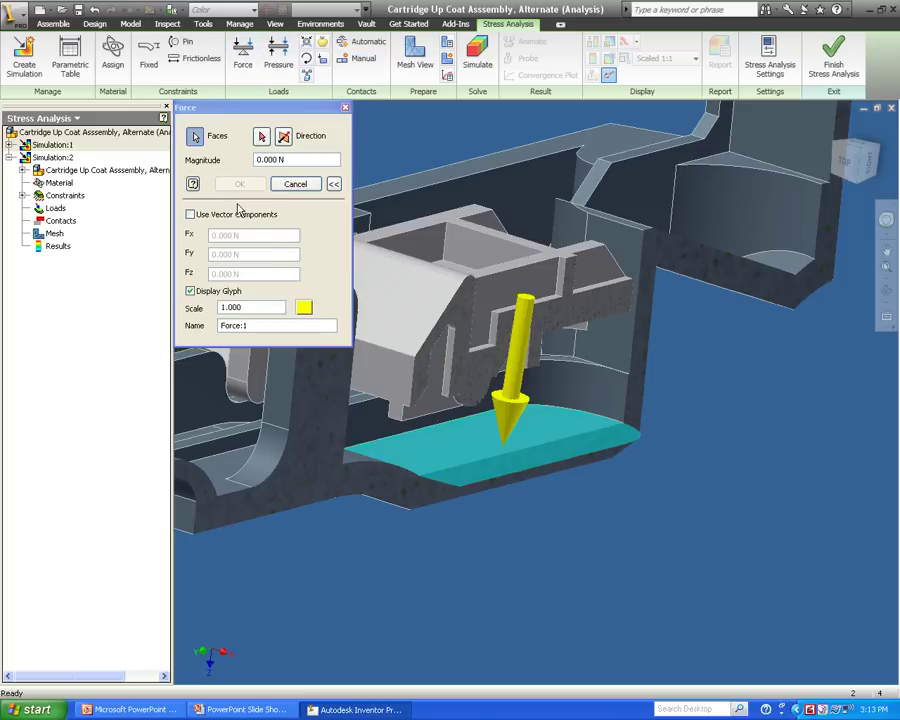
pyautogui.click(282, 163)
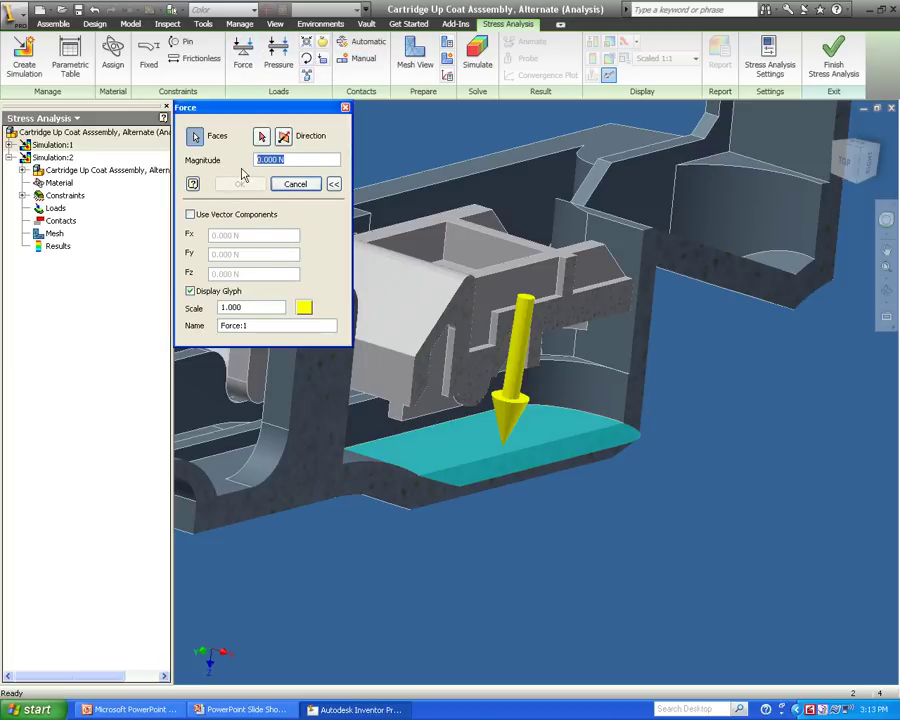
pyautogui.write('1.5')
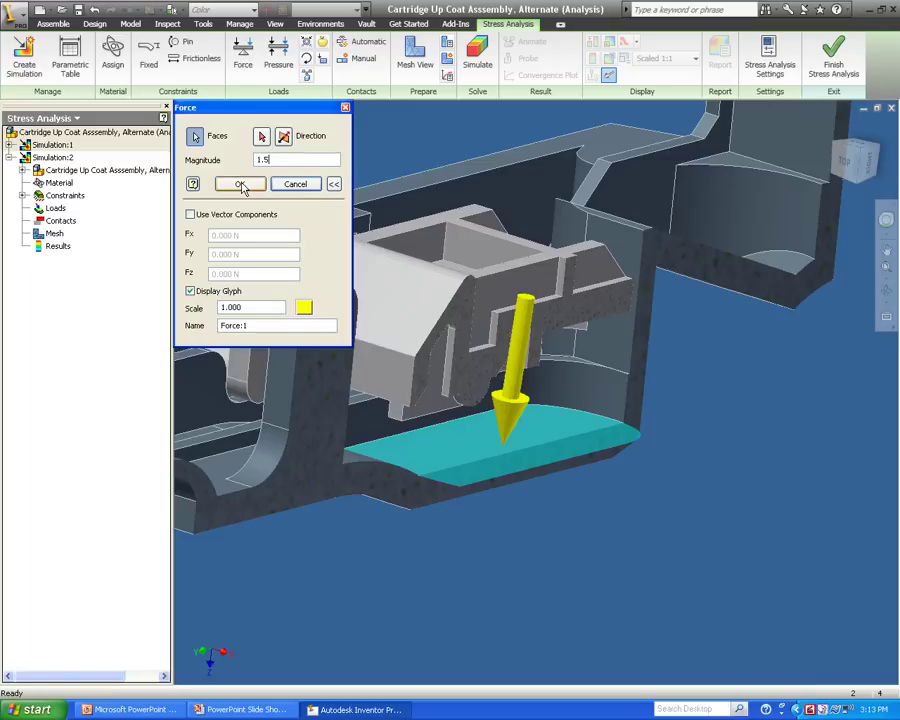
pyautogui.click(241, 186)
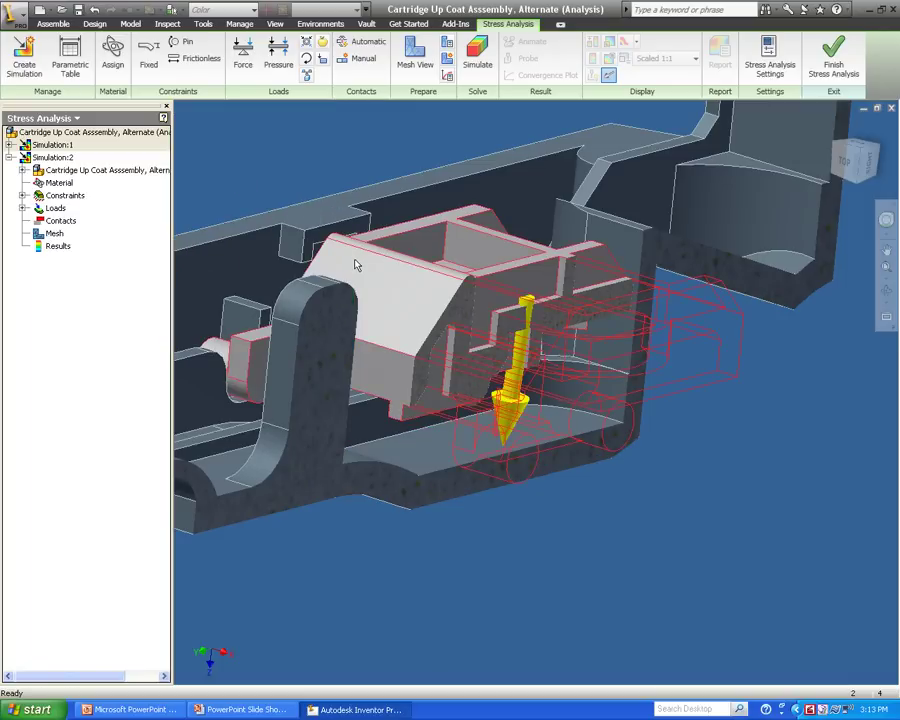
# Apply a second 1.5 N force to the round underside face of the grey retainer, opposing the first force
pyautogui.keyDown('shift'); pyautogui.moveTo(355, 265); pyautogui.dragTo(237, 189, button='middle'); pyautogui.keyUp('shift')
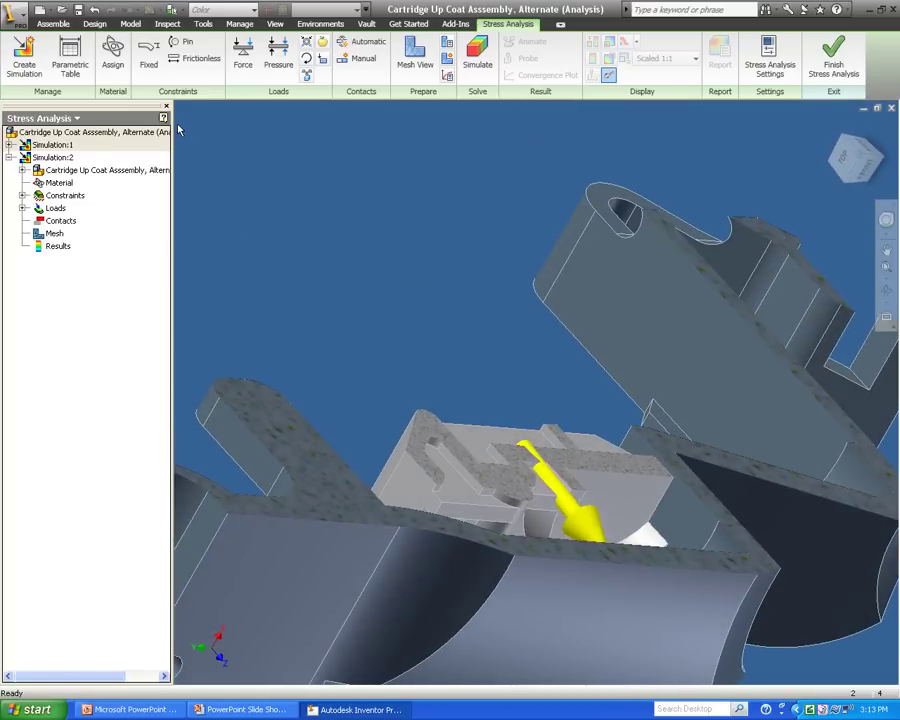
pyautogui.click(243, 58)
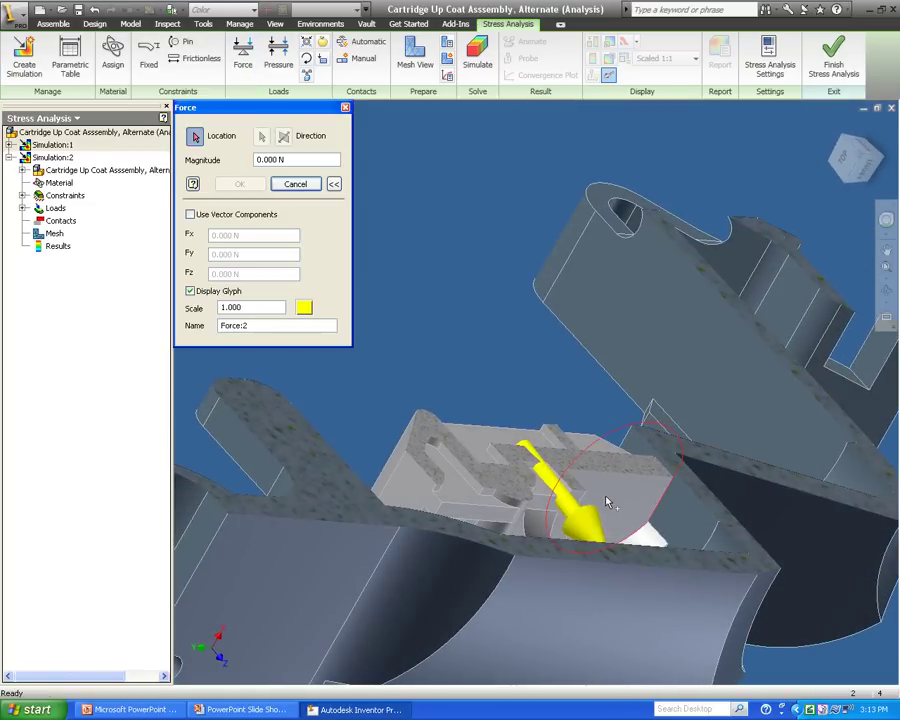
pyautogui.click(608, 504)
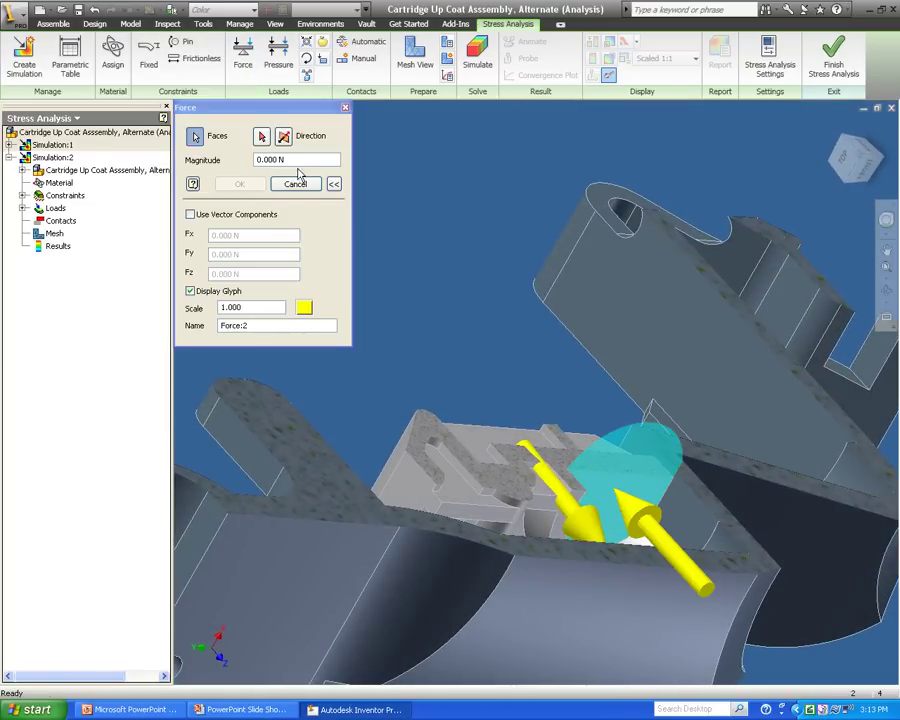
pyautogui.click(299, 162)
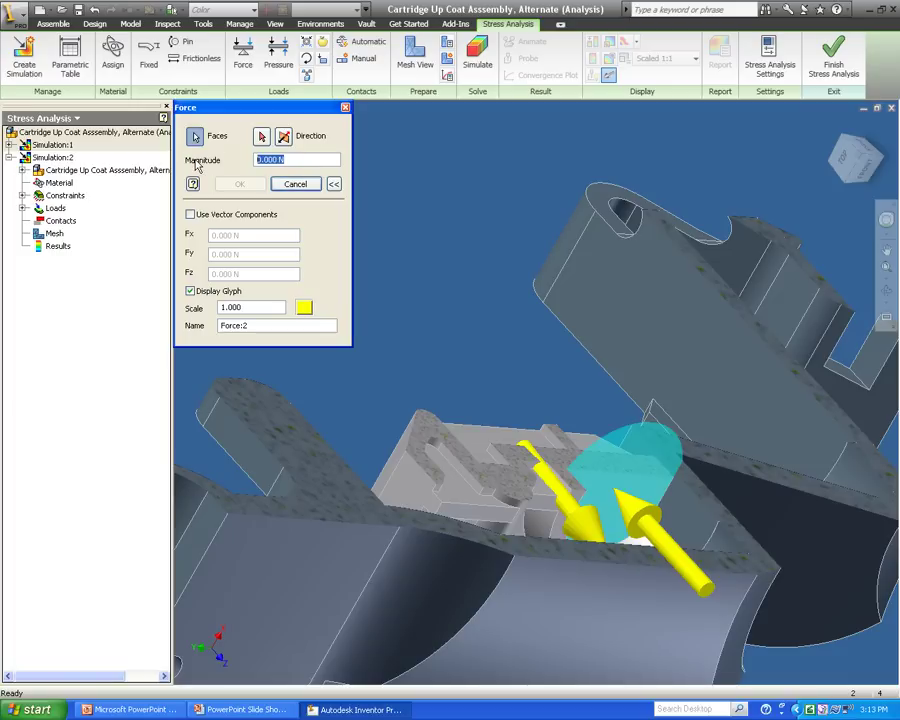
pyautogui.write('1.5')
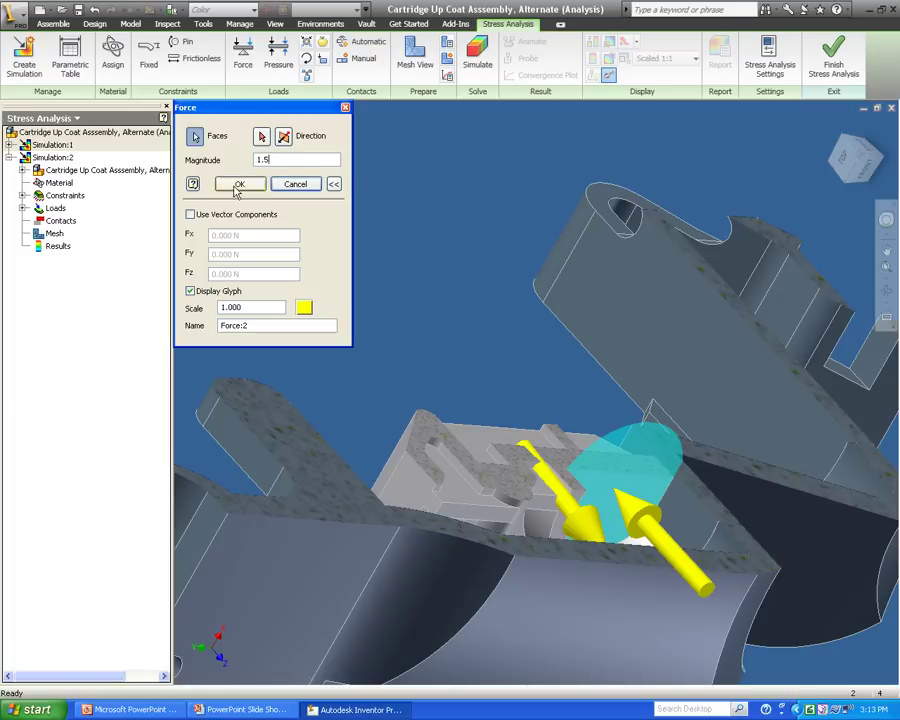
pyautogui.click(236, 188)
pyautogui.keyDown('shift'); pyautogui.moveTo(233, 188); pyautogui.dragTo(283, 128, button='middle'); pyautogui.keyUp('shift')
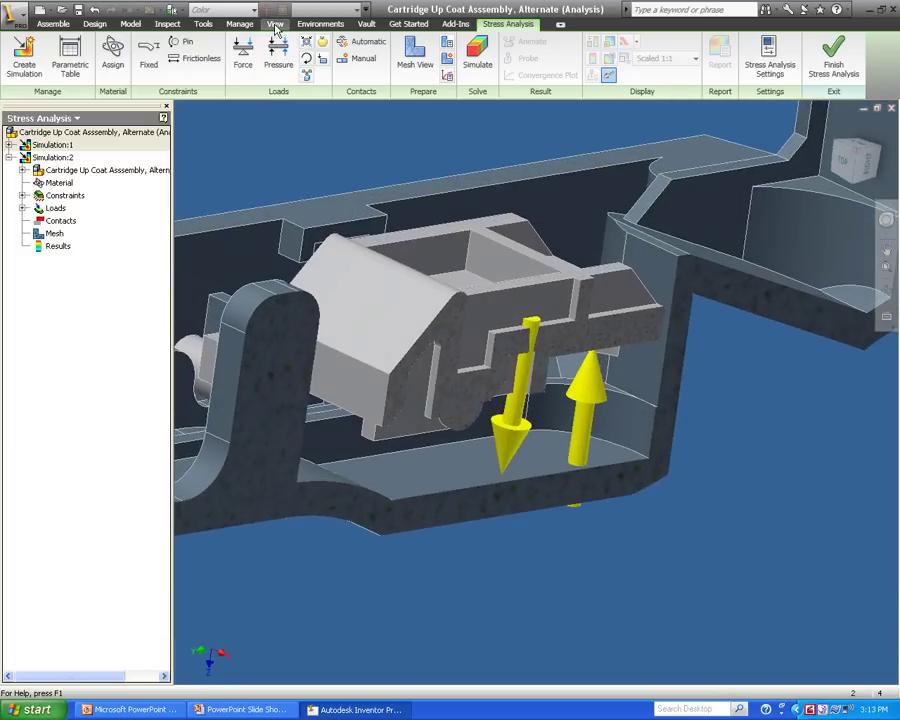
# End the half section view to show the whole assembly again
pyautogui.click(275, 23)
pyautogui.click(222, 73)
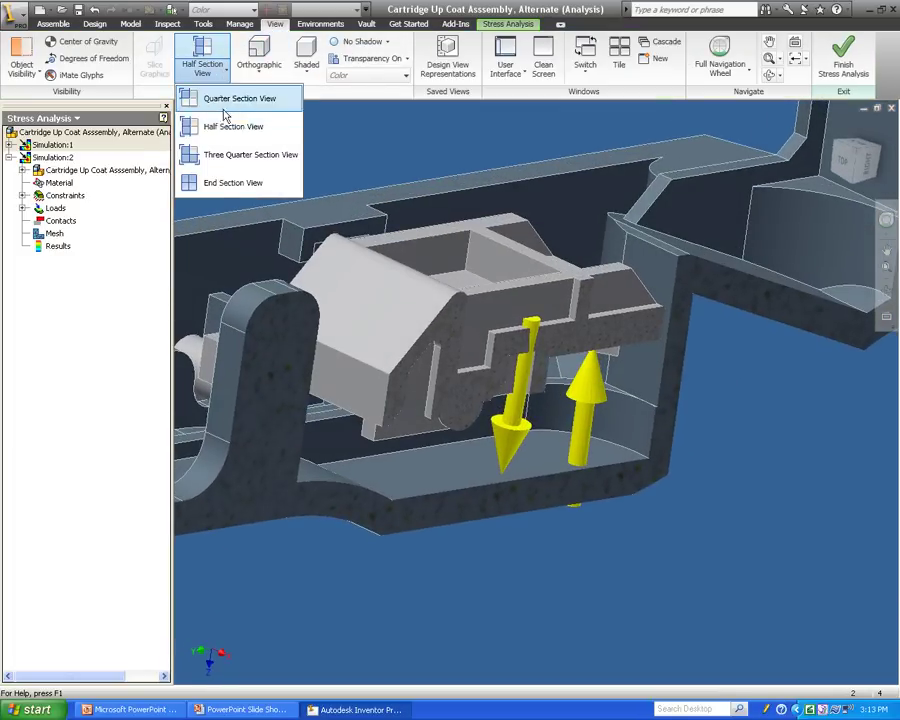
pyautogui.click(220, 186)
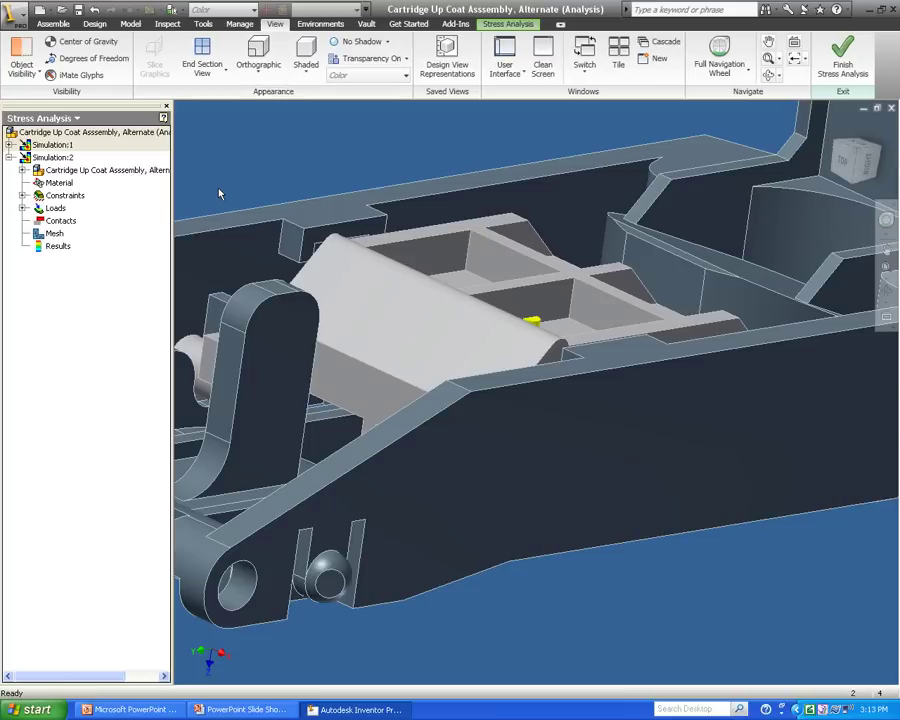
# Apply a force to the grey retainer's large sloped face using vector components, with Fz set to 3 N
pyautogui.click(508, 23)
pyautogui.click(248, 56)
pyautogui.click(408, 348)
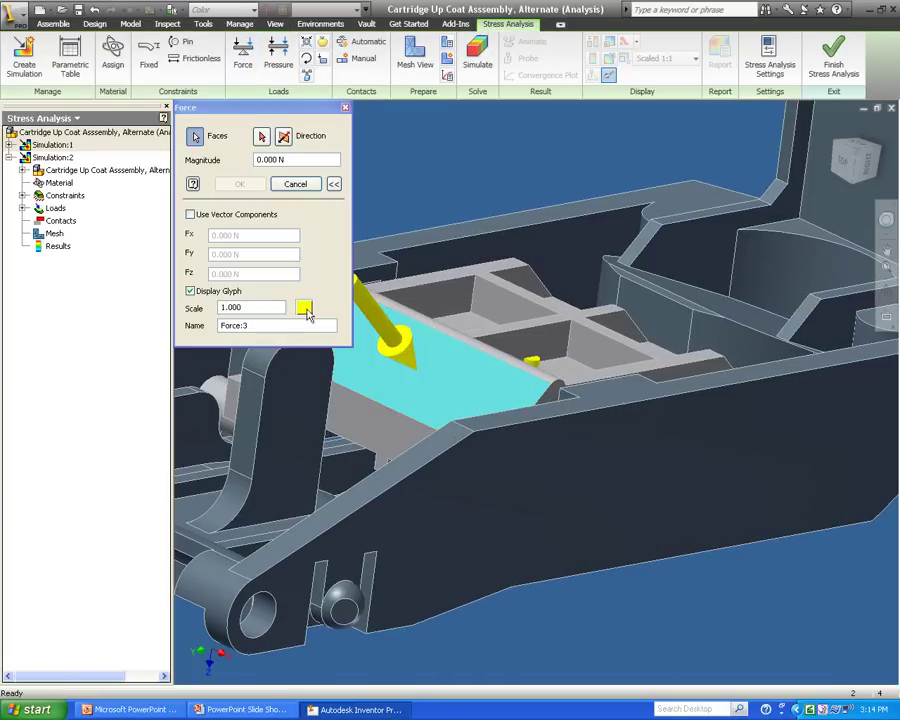
pyautogui.click(190, 214)
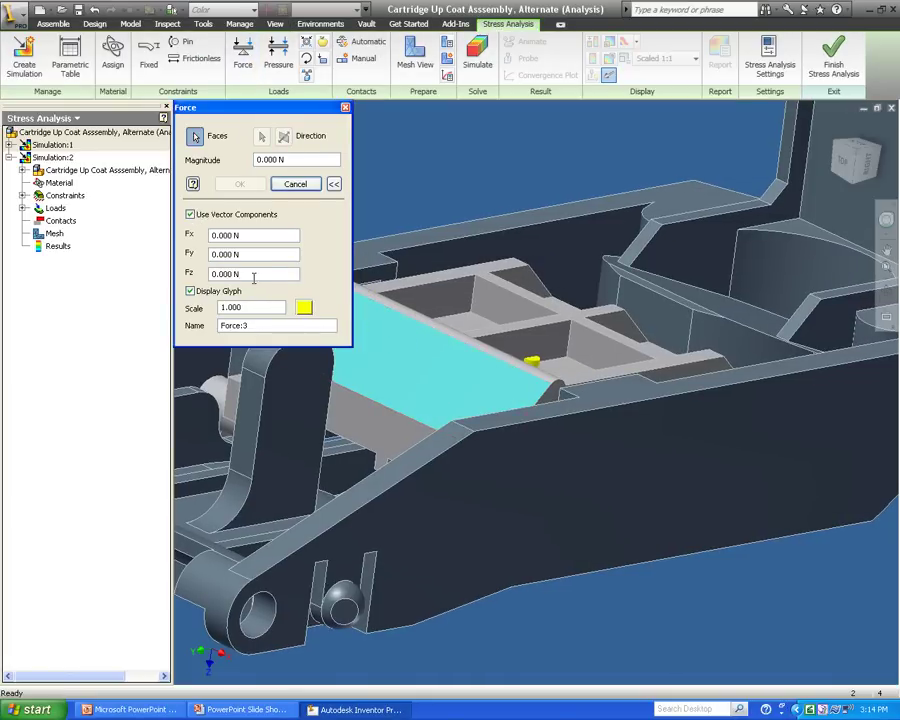
pyautogui.moveTo(240, 273); pyautogui.dragTo(220, 273)
pyautogui.write('3')
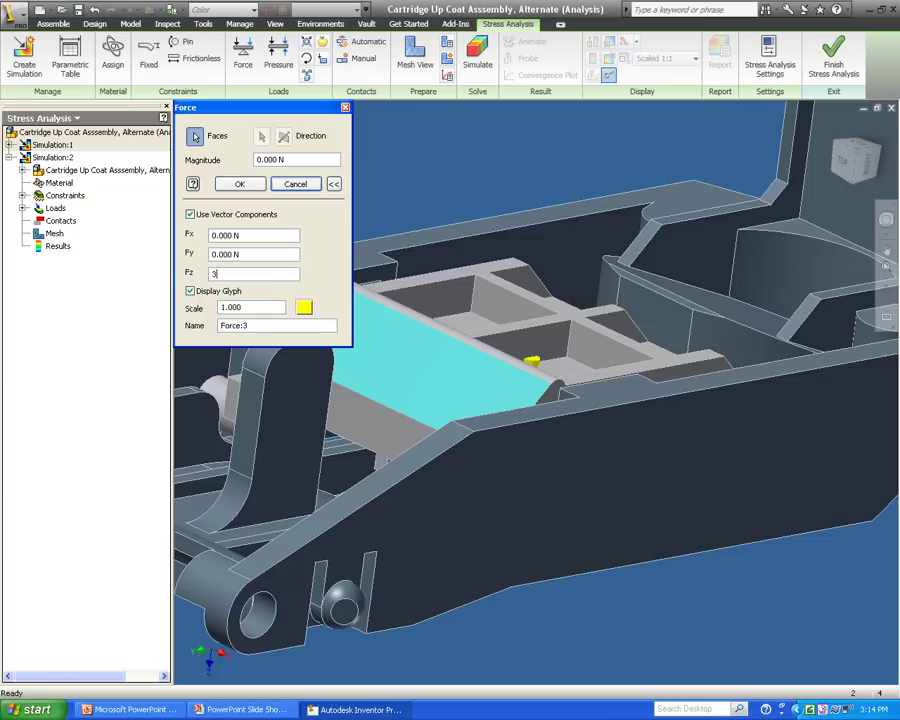
pyautogui.press('Tab')
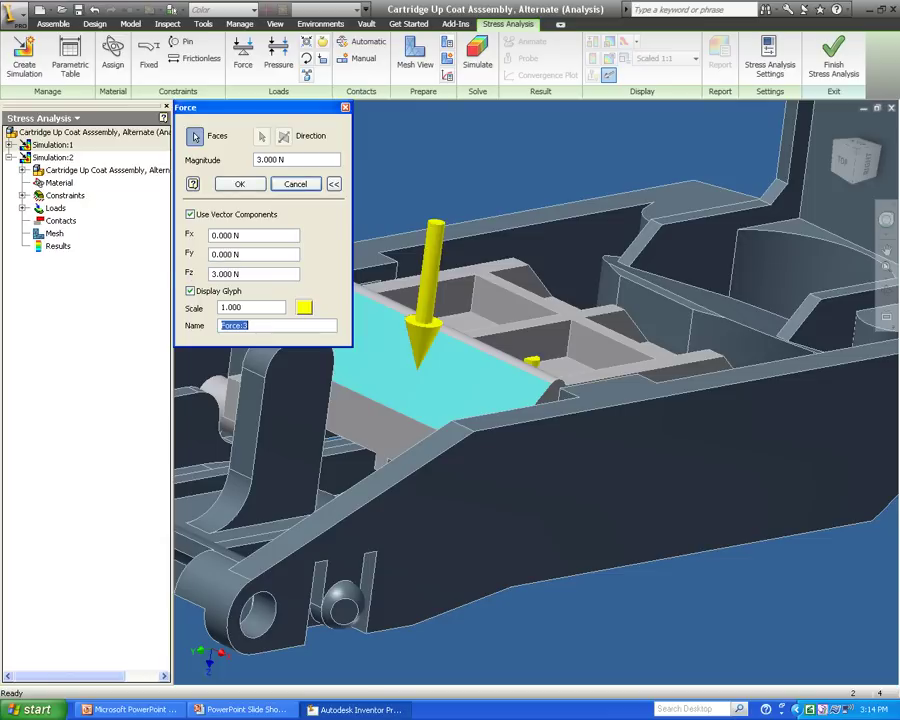
pyautogui.click(240, 183)
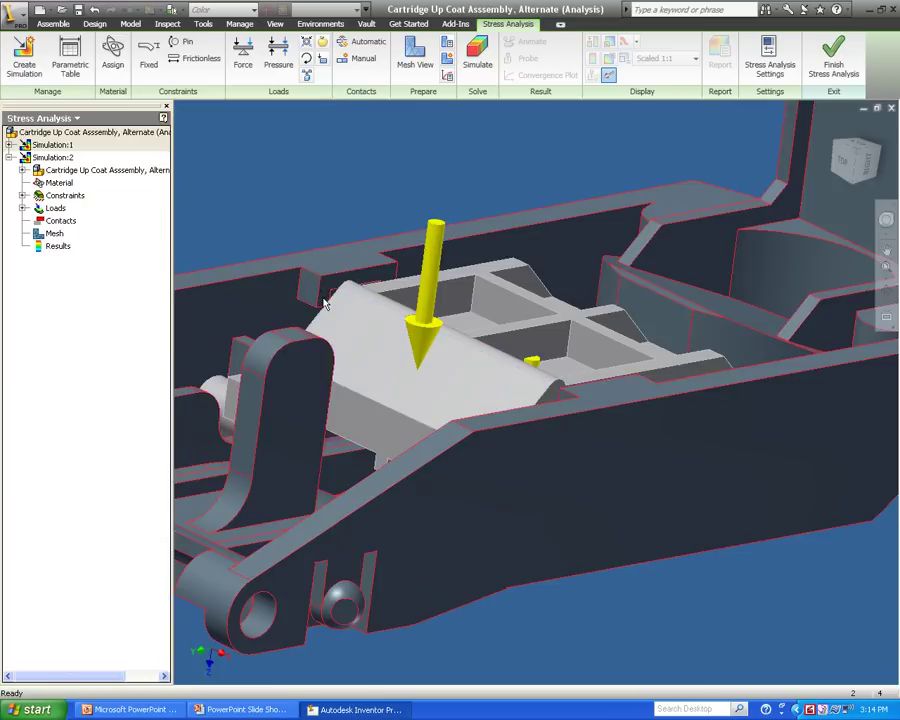
# Apply a force with a 6 N Fz vector component to the small sloped face around the slot in the upright tab's hooked end
pyautogui.scroll(3, 282, 204)
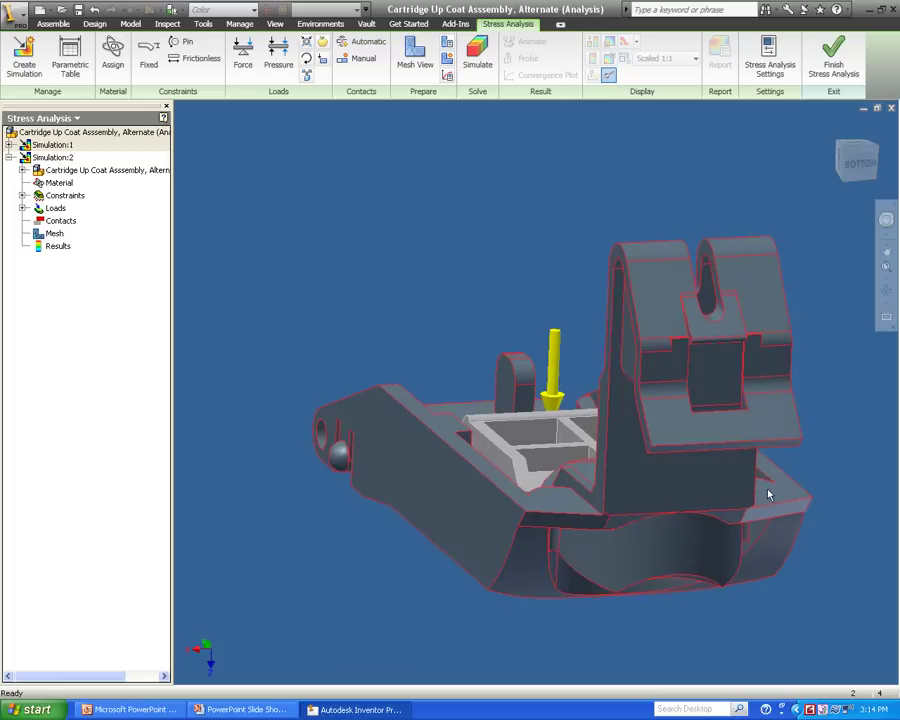
pyautogui.scroll(-3, 776, 342)
pyautogui.moveTo(729, 331); pyautogui.dragTo(536, 304, button='middle')
pyautogui.click(243, 55)
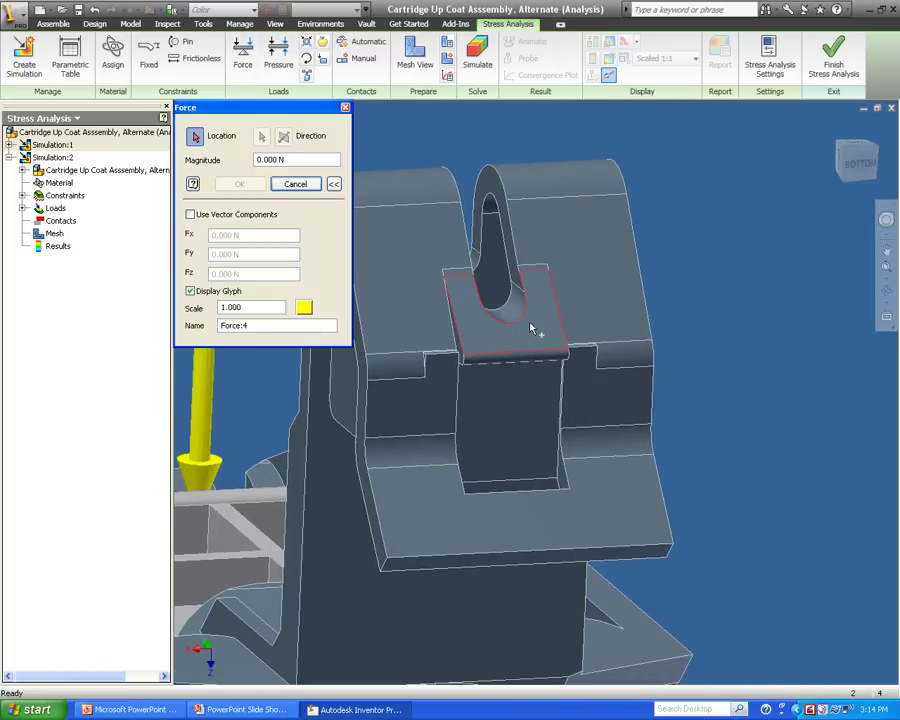
pyautogui.click(534, 327)
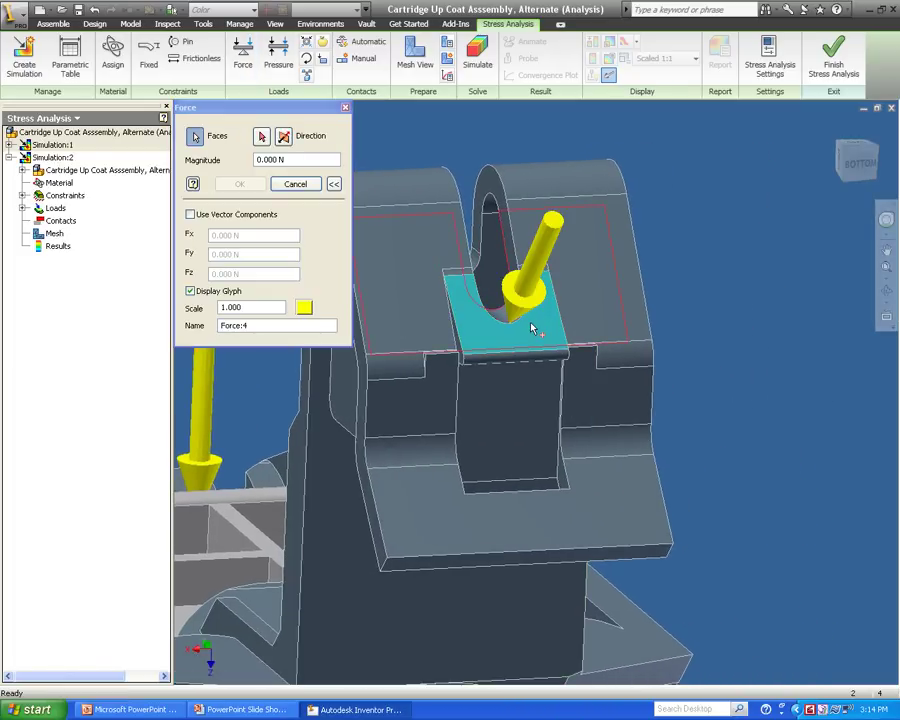
pyautogui.click(191, 215)
pyautogui.click(244, 275)
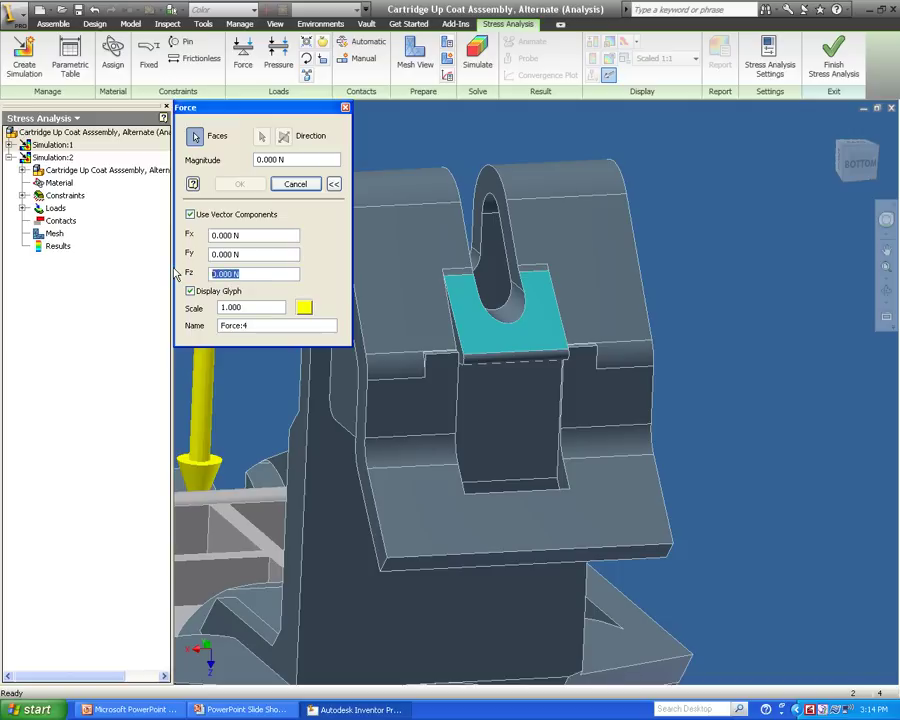
pyautogui.write('6')
pyautogui.press('Tab')
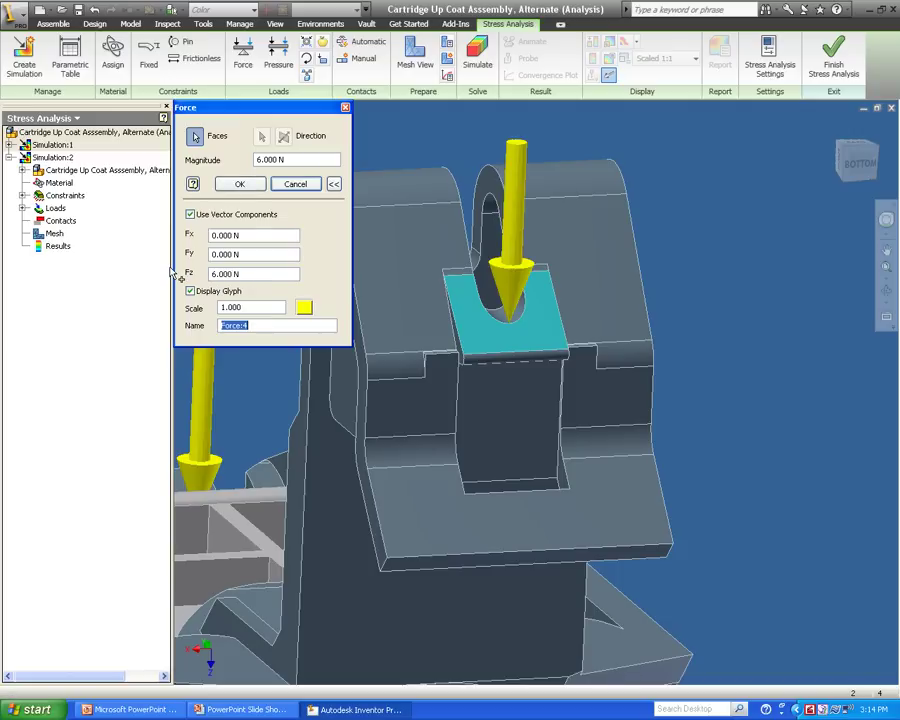
pyautogui.click(239, 184)
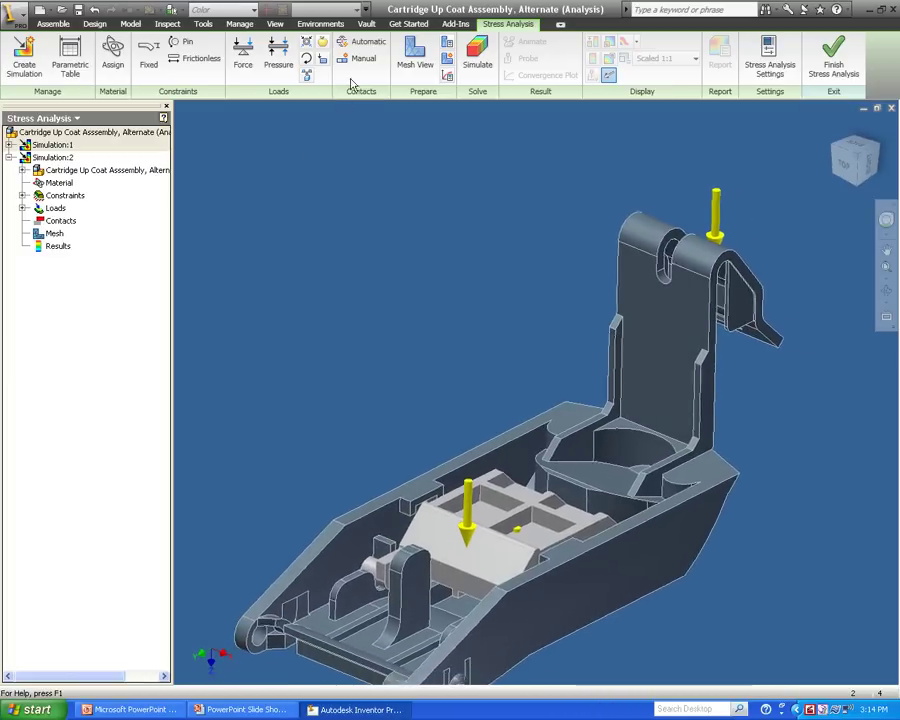
# Detect the assembly's contacts automatically and list the resulting bonded contacts
pyautogui.click(360, 41)
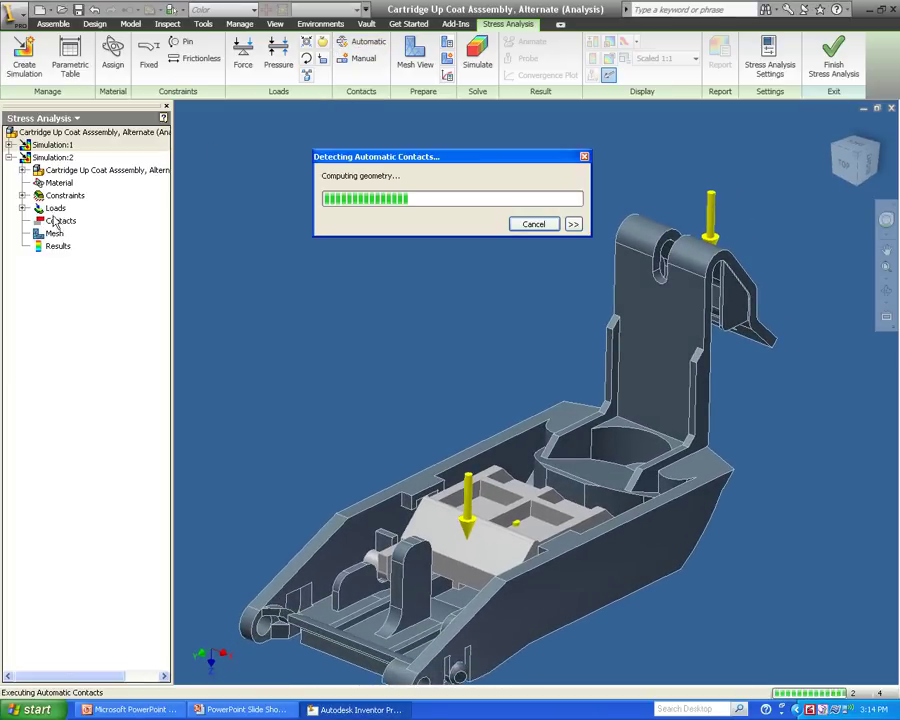
pyautogui.click(22, 220)
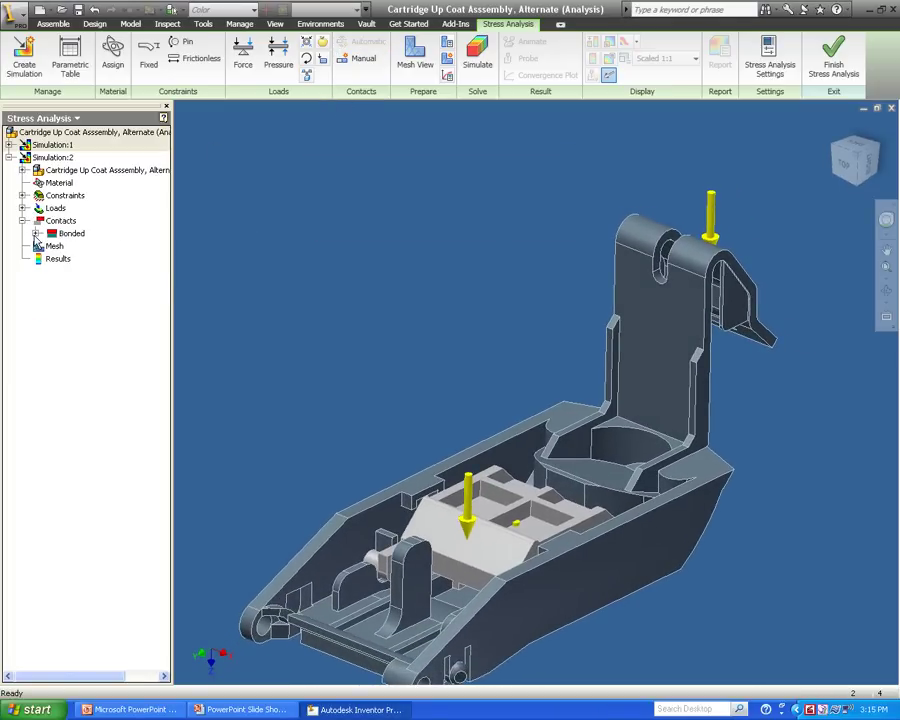
pyautogui.click(35, 233)
# Change all four bonded contacts to the Sliding / No Separation contact type
pyautogui.click(67, 250)
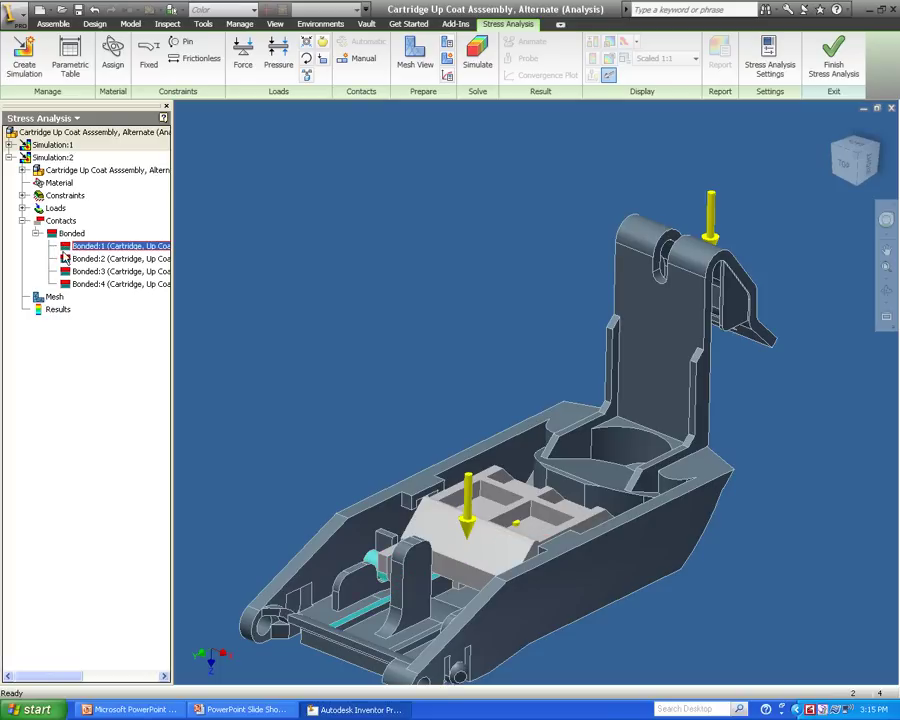
pyautogui.keyDown('shift'); pyautogui.click(78, 285); pyautogui.keyUp('shift')
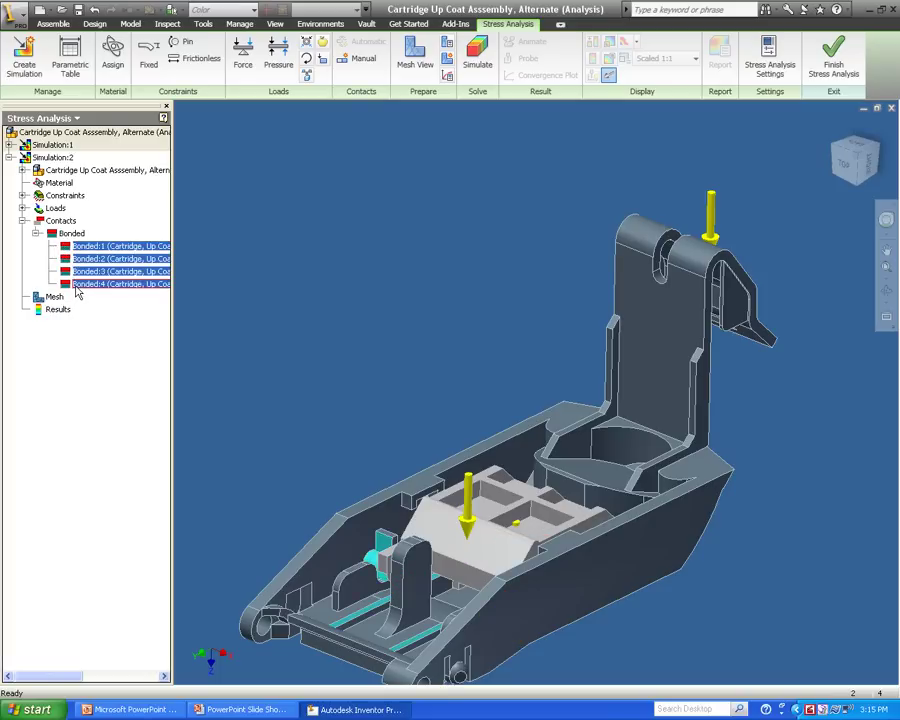
pyautogui.rightClick(76, 288)
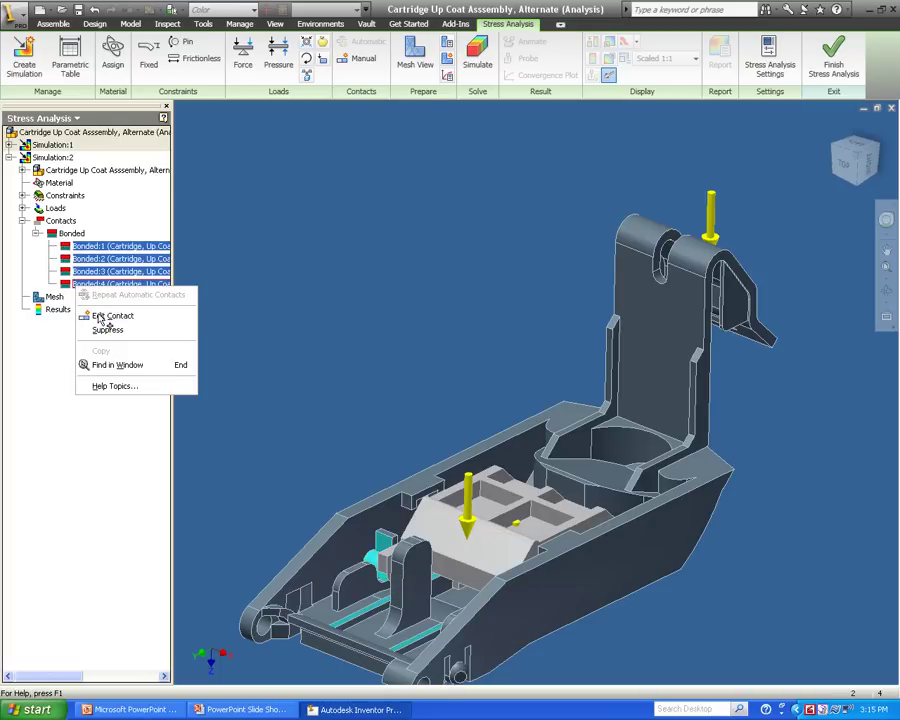
pyautogui.click(110, 316)
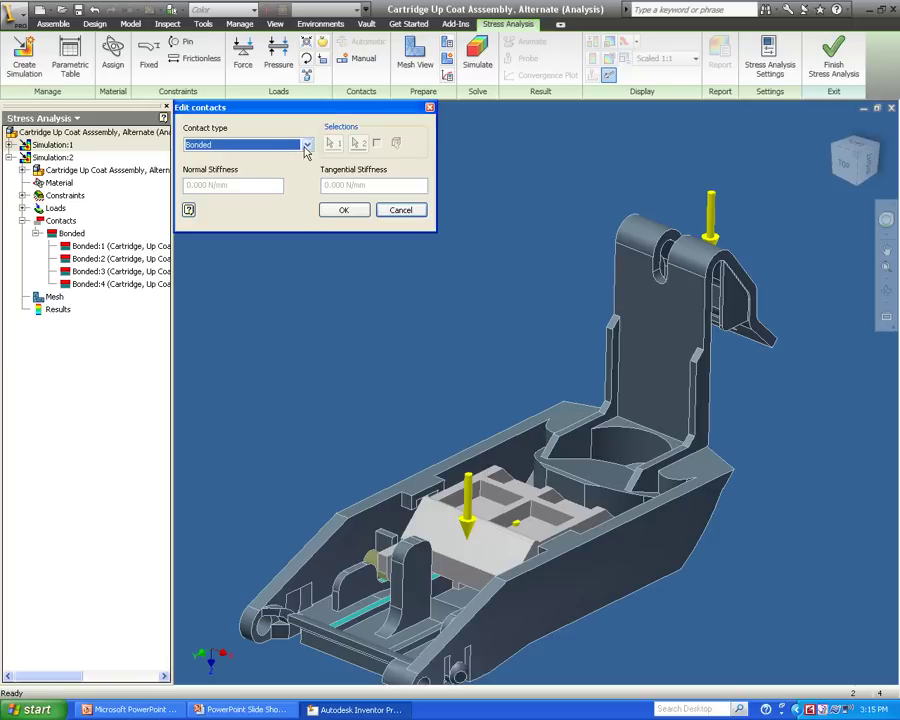
pyautogui.click(306, 145)
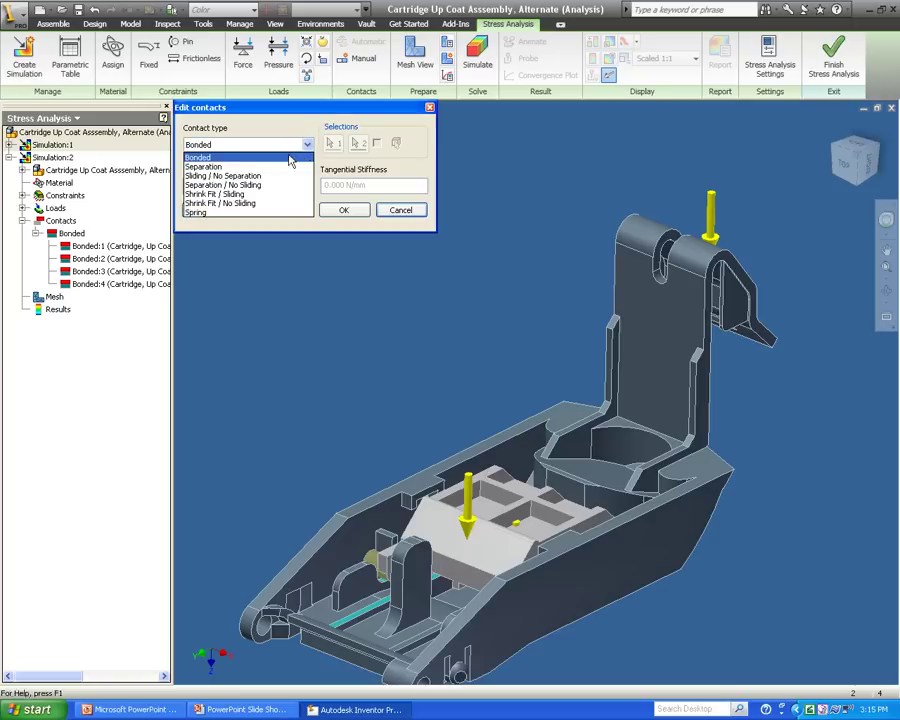
pyautogui.click(272, 177)
pyautogui.click(341, 209)
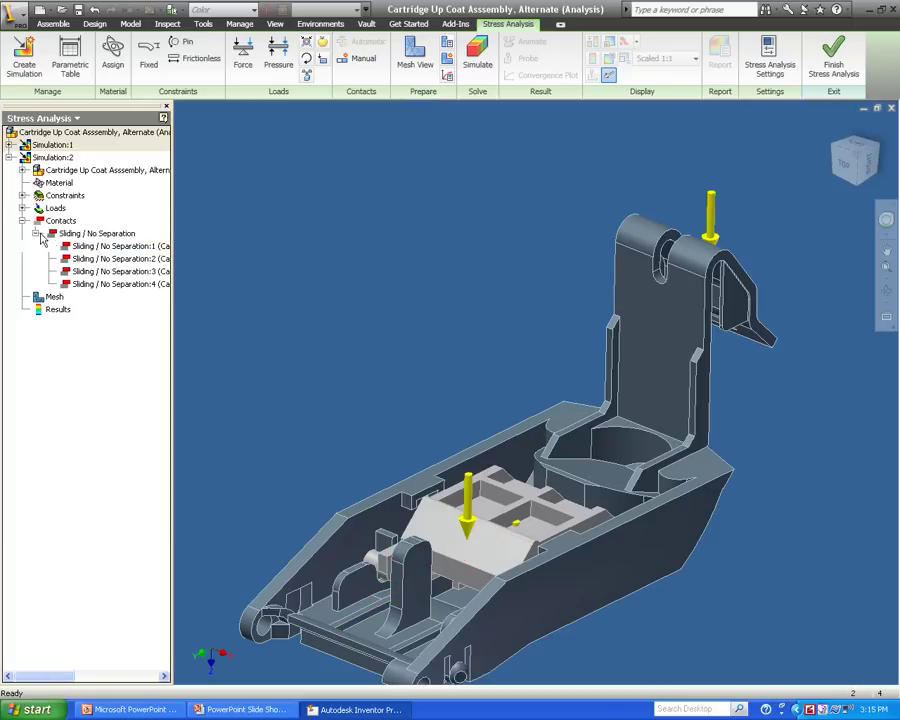
pyautogui.click(35, 233)
pyautogui.click(23, 222)
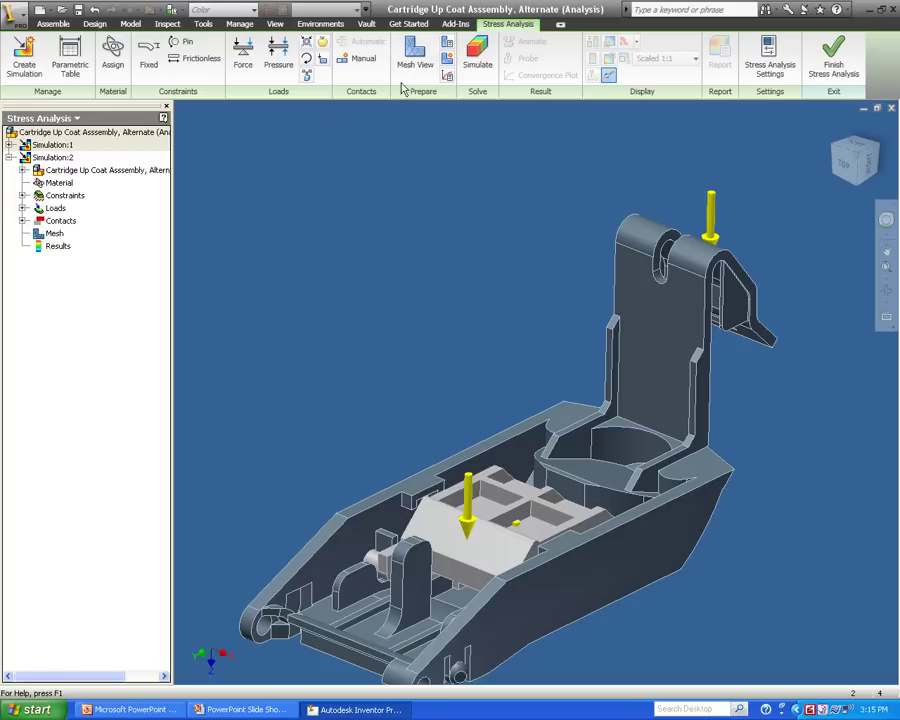
# Set the mesh's average element size to 0.75, minimum element size to 0.4 and grading factor to 2
pyautogui.click(448, 48)
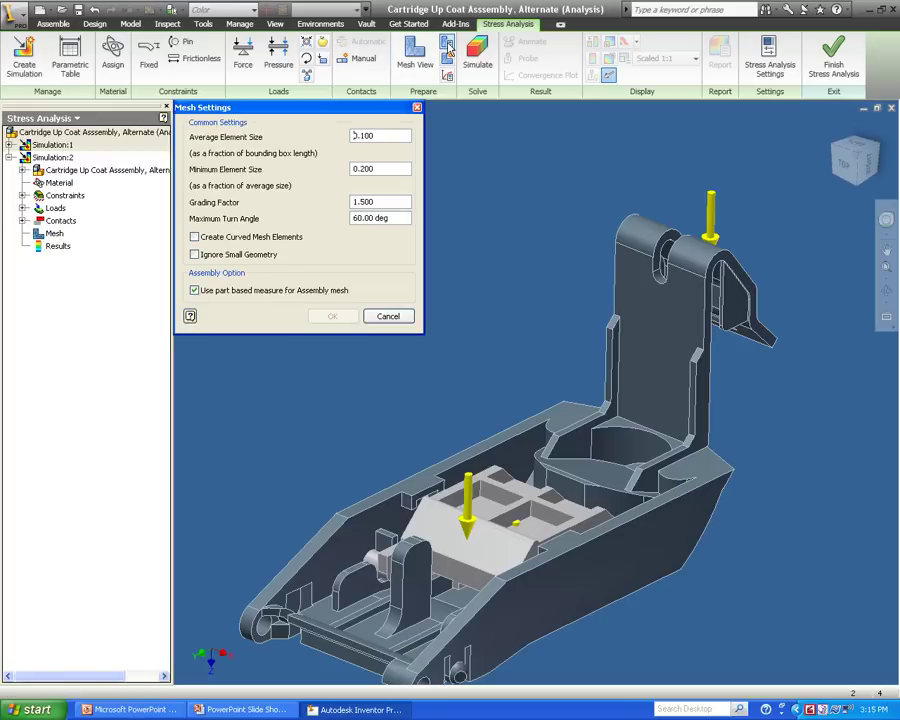
pyautogui.moveTo(377, 133); pyautogui.dragTo(339, 133)
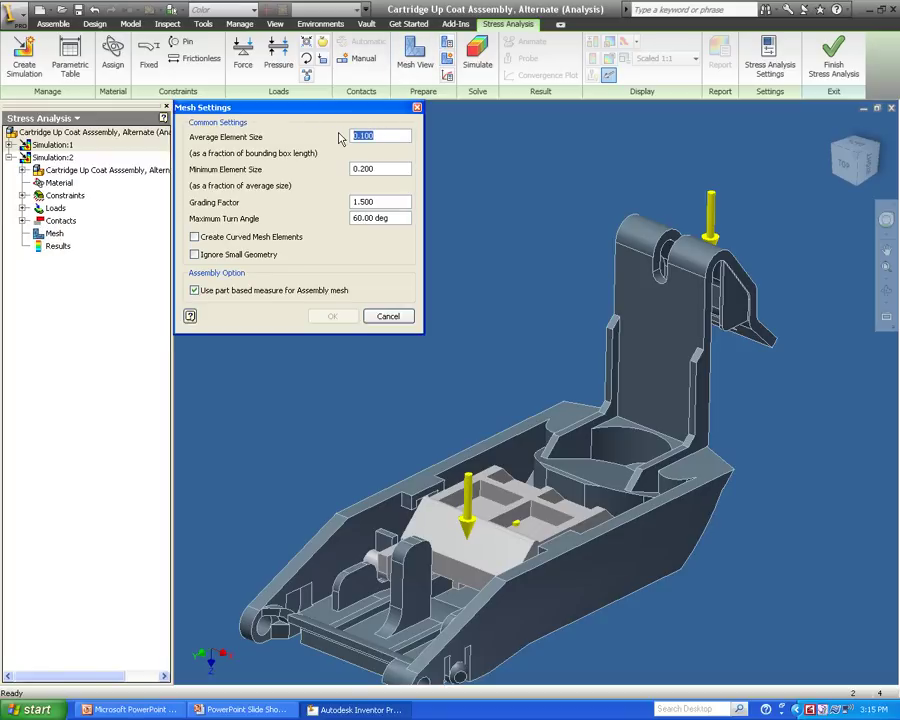
pyautogui.write('.')
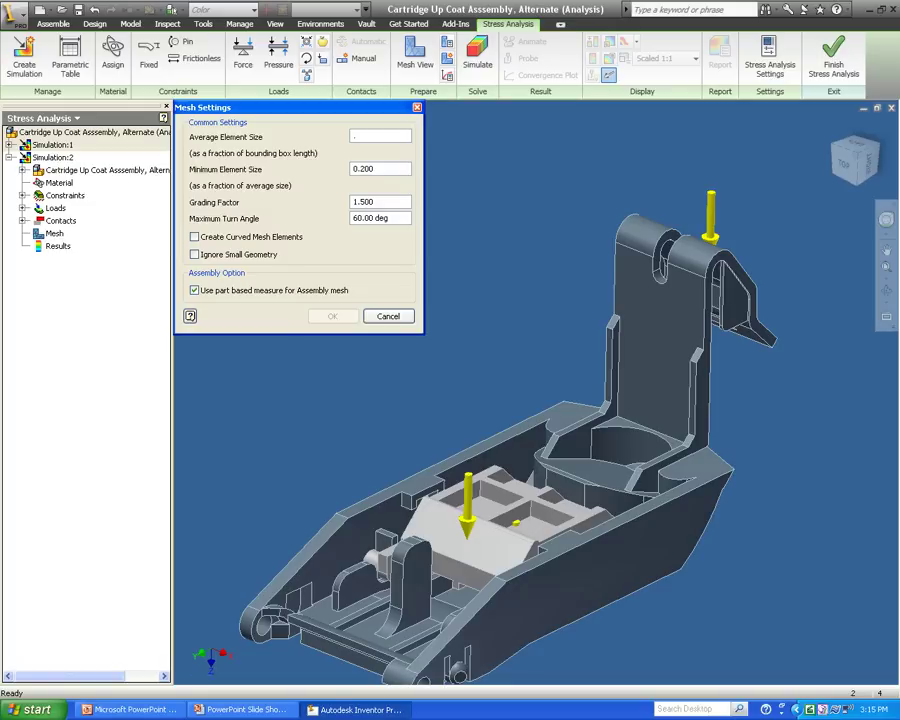
pyautogui.write('75')
pyautogui.press('Tab')
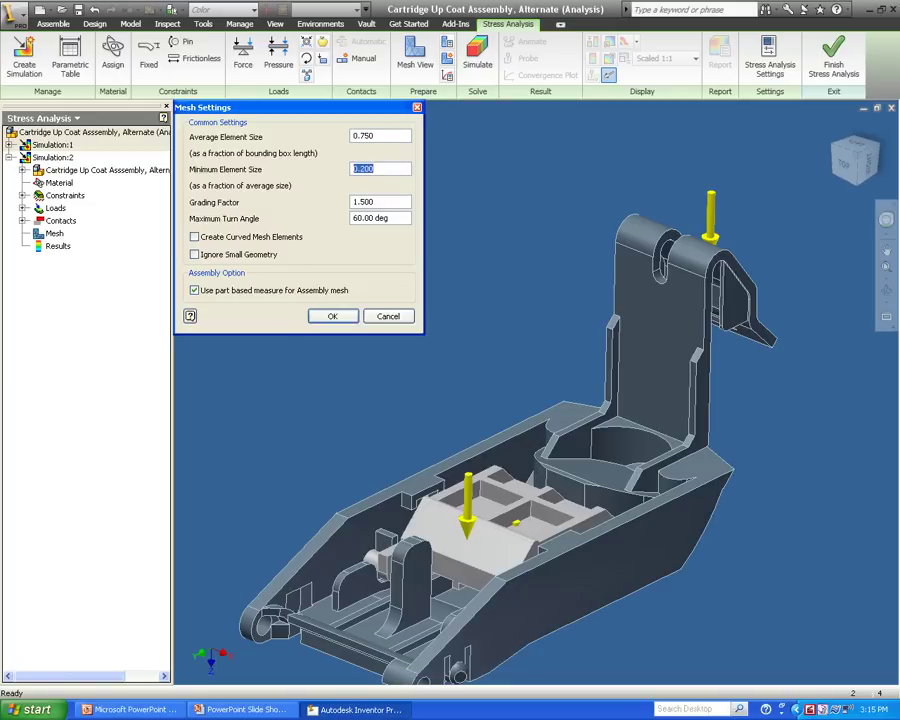
pyautogui.write('.4')
pyautogui.press('Tab')
pyautogui.press('Tab')
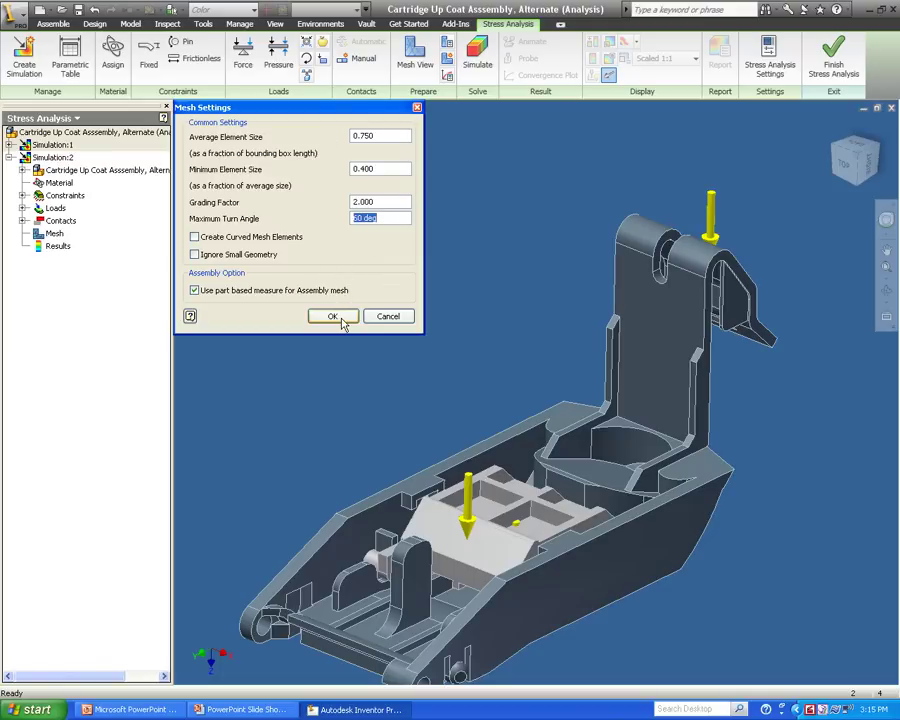
pyautogui.click(336, 316)
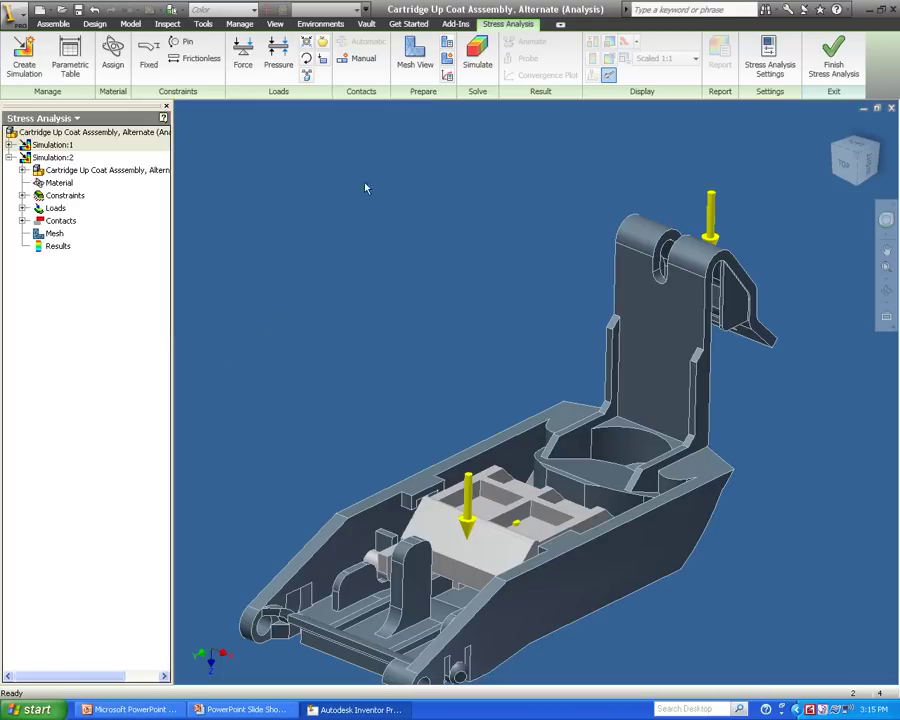
# Generate and preview the assembly mesh, and run the stress simulation
pyautogui.click(407, 60)
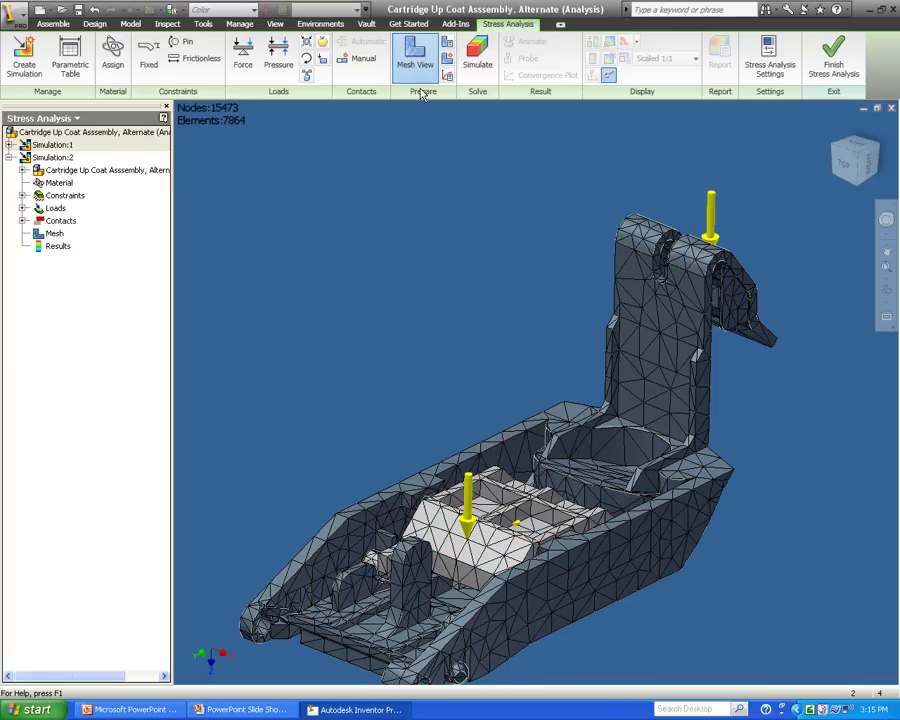
pyautogui.click(413, 60)
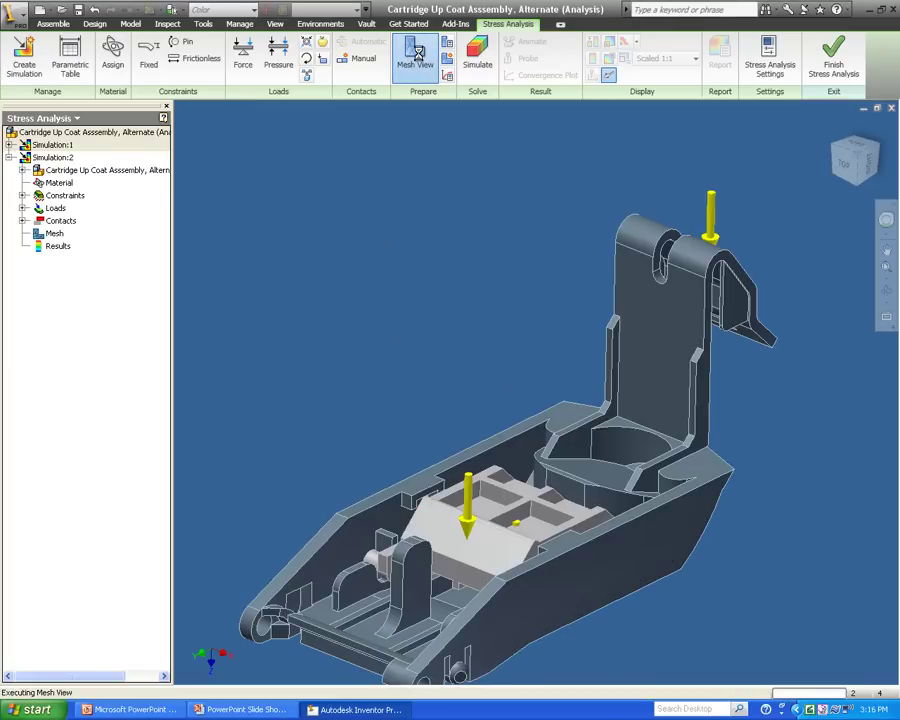
pyautogui.click(481, 60)
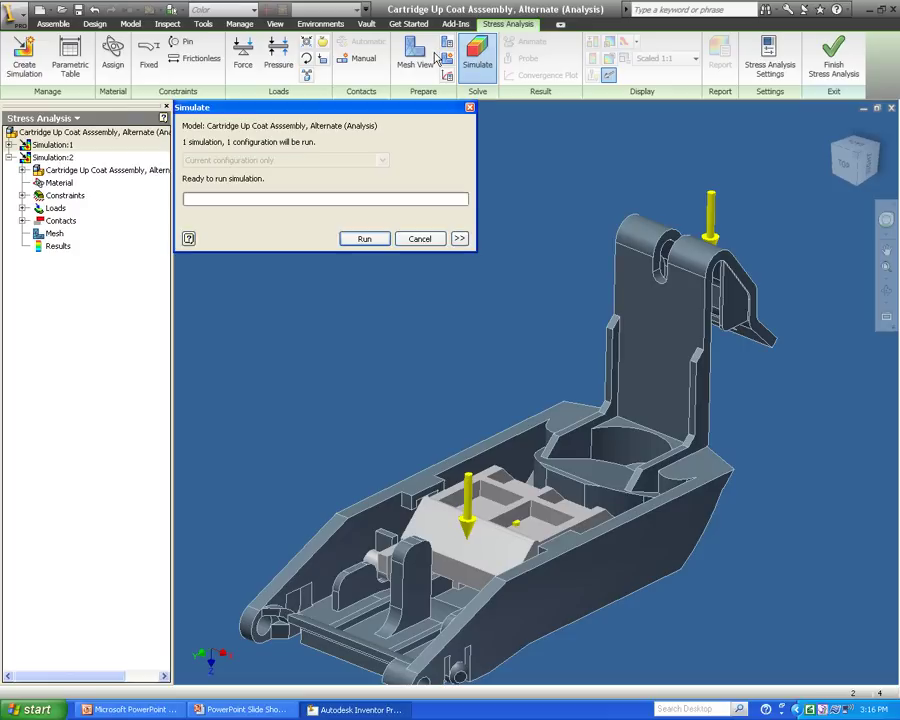
pyautogui.click(364, 239)
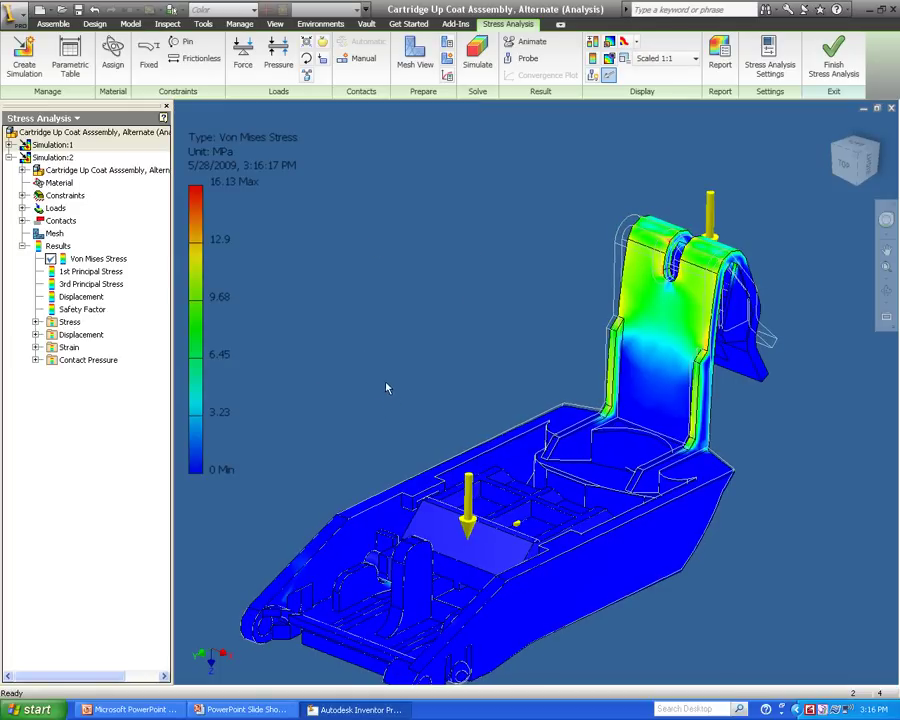
# Animate the Von Mises stress results at the Fastest speed, and stop and close the animation
pyautogui.keyDown('shift'); pyautogui.moveTo(384, 383); pyautogui.dragTo(204, 271, button='middle'); pyautogui.keyUp('shift')
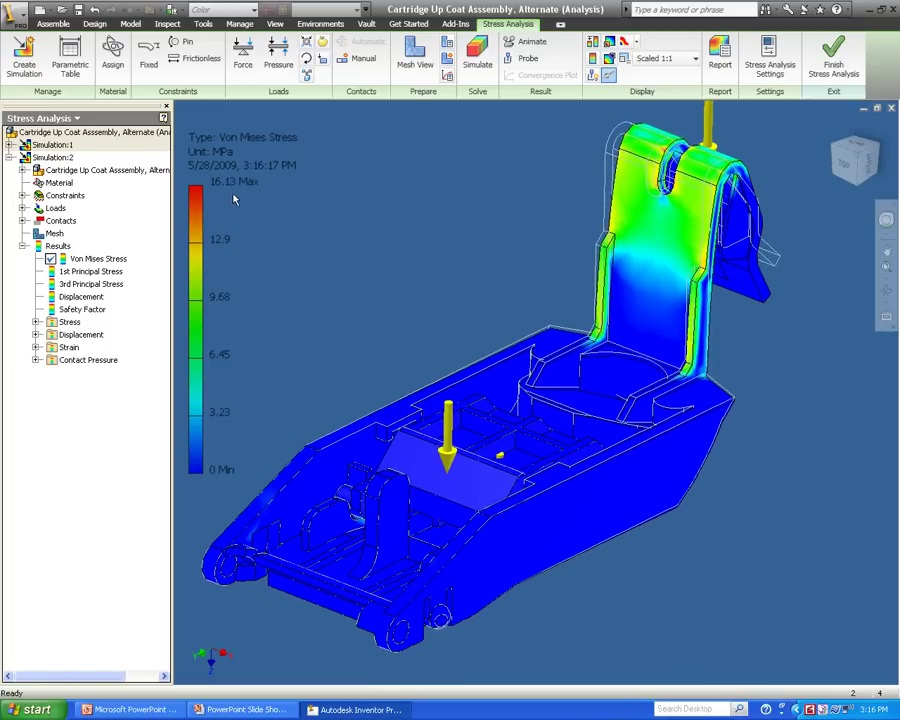
pyautogui.click(526, 41)
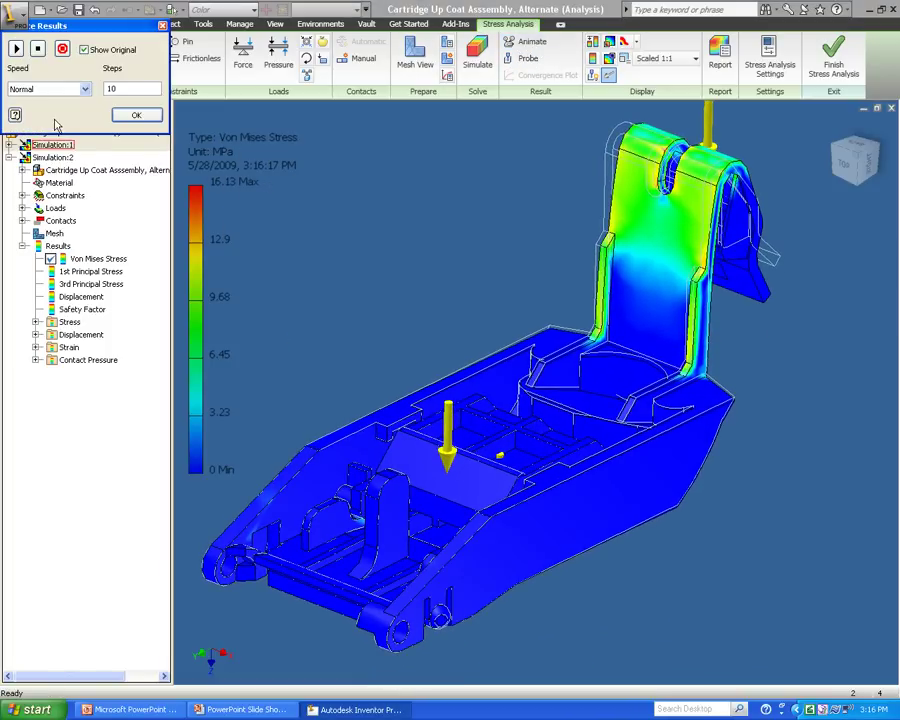
pyautogui.click(85, 90)
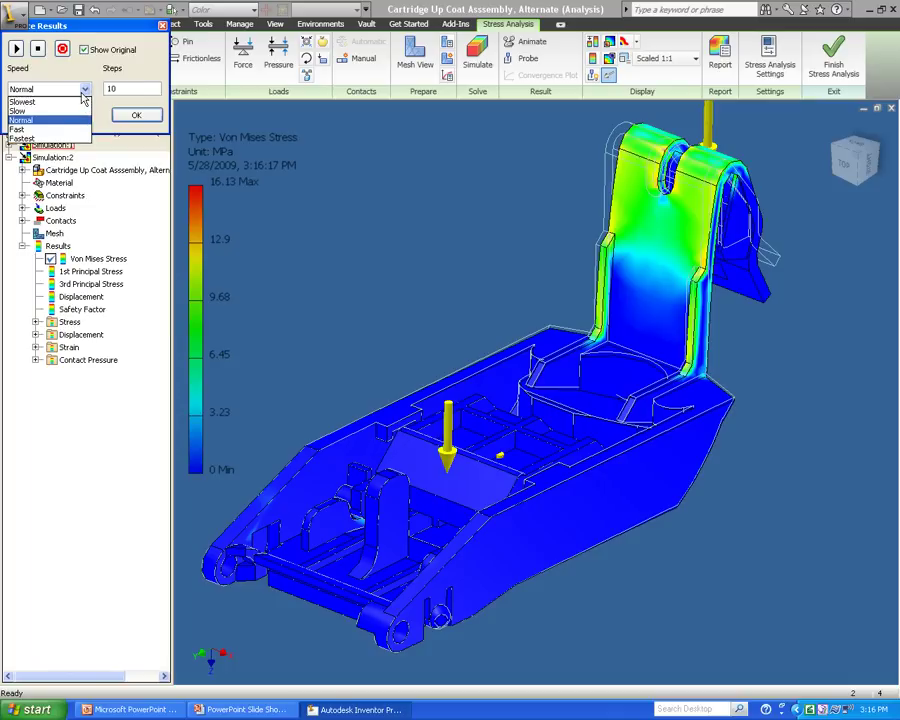
pyautogui.click(50, 138)
pyautogui.click(16, 50)
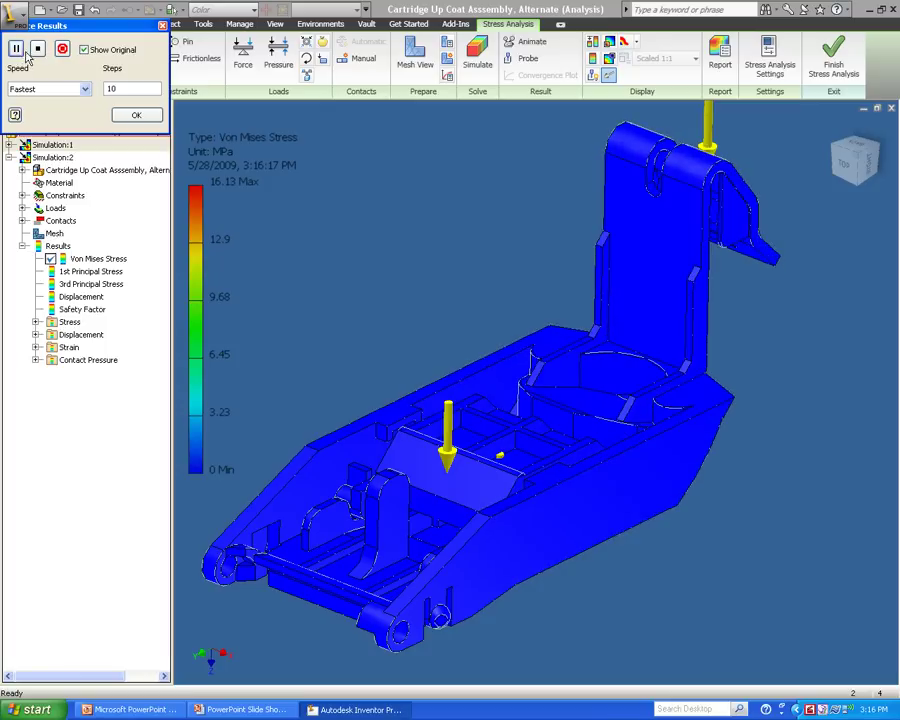
pyautogui.click(38, 50)
pyautogui.click(130, 116)
# Probe the Von Mises stress at the hot spot in the corner beneath the end lug of the base
pyautogui.click(512, 64)
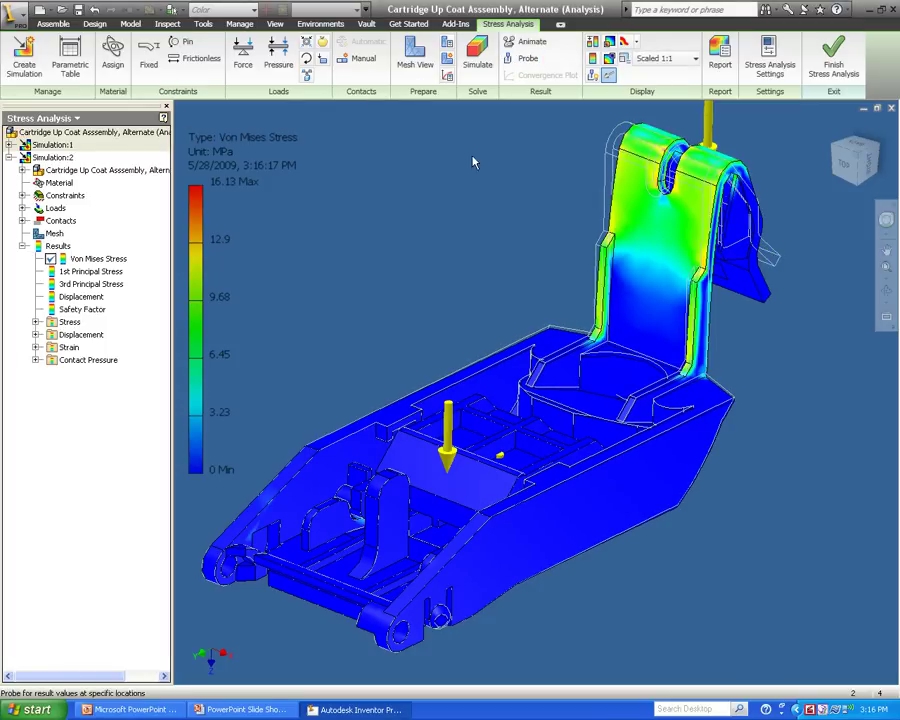
pyautogui.keyDown('shift'); pyautogui.moveTo(450, 540); pyautogui.dragTo(415, 465, button='middle'); pyautogui.keyUp('shift')
pyautogui.scroll(-10, 415, 465)
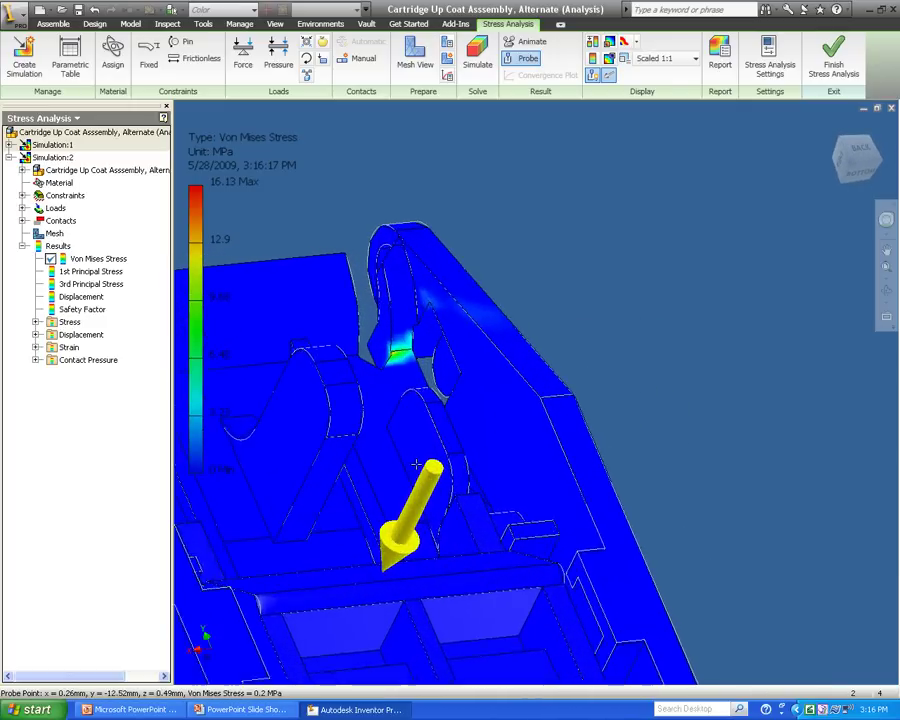
pyautogui.scroll(-6, 381, 492)
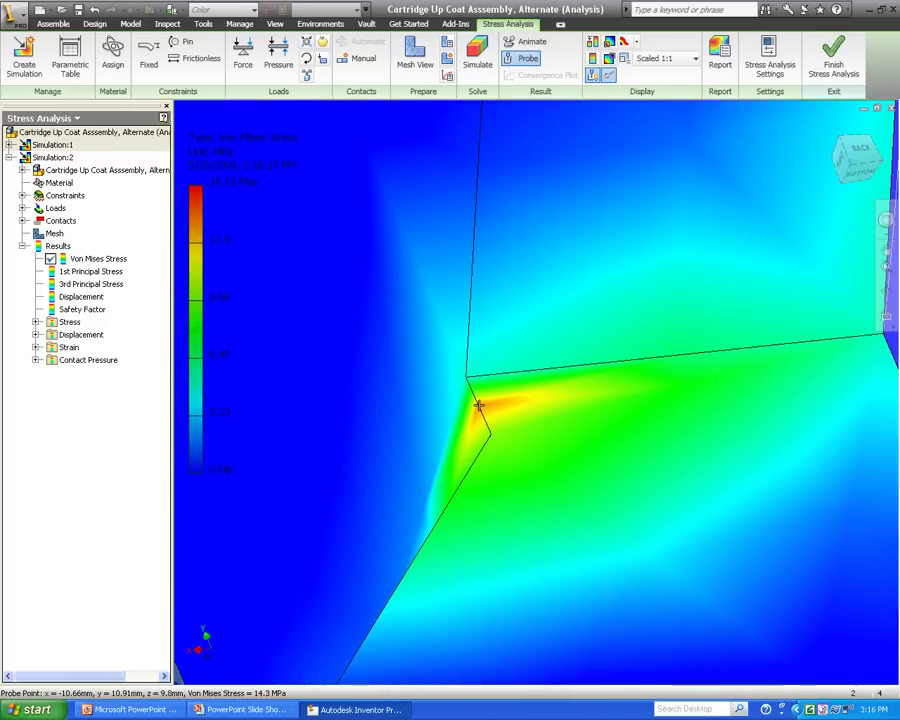
pyautogui.click(477, 423)
pyautogui.scroll(8, 476, 446)
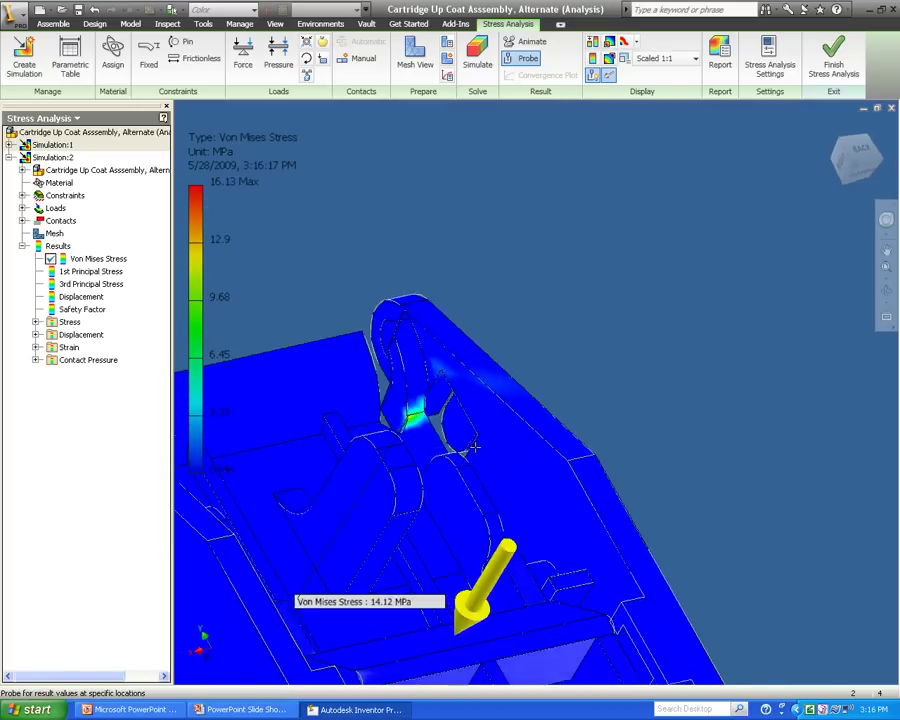
# Probe the Von Mises stress at the light blue spot beside the small support arm inside the base
pyautogui.press('F5')
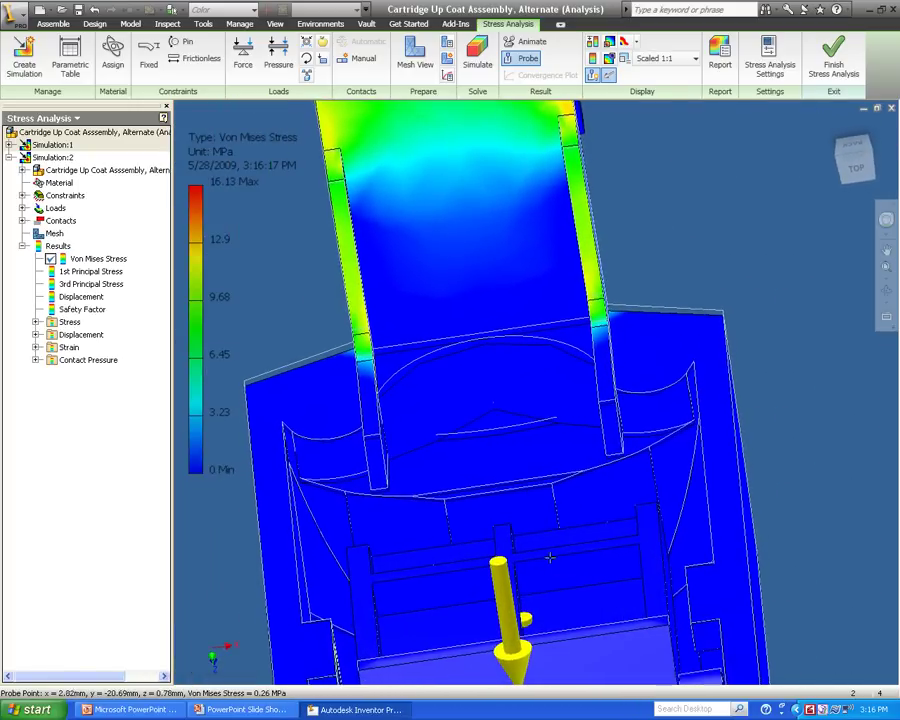
pyautogui.moveTo(547, 551); pyautogui.dragTo(427, 323, button='middle')
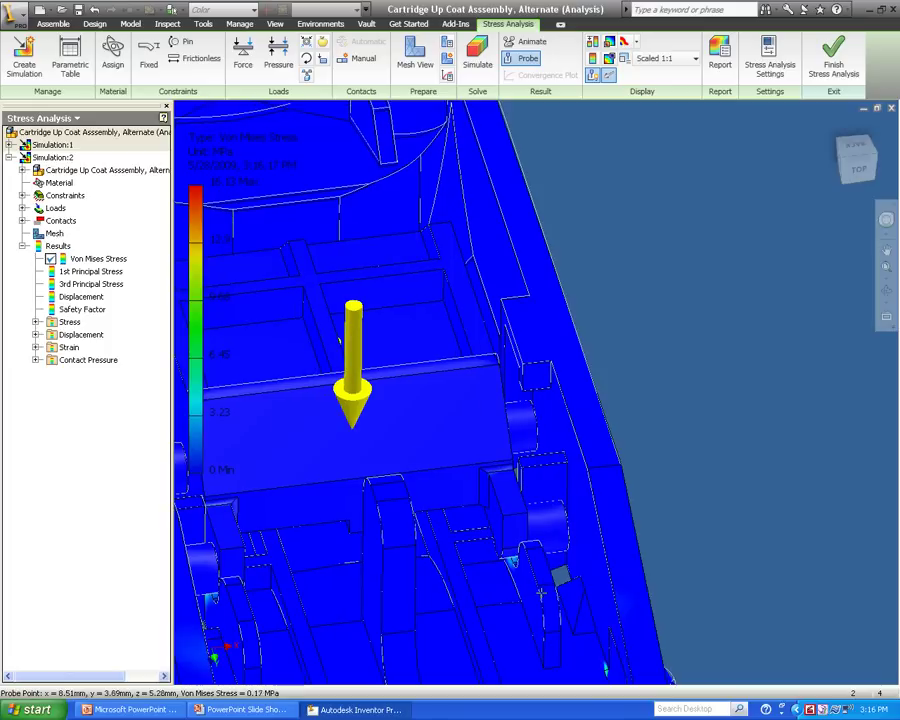
pyautogui.moveTo(522, 574); pyautogui.dragTo(507, 497, button='middle')
pyautogui.scroll(-8, 506, 495)
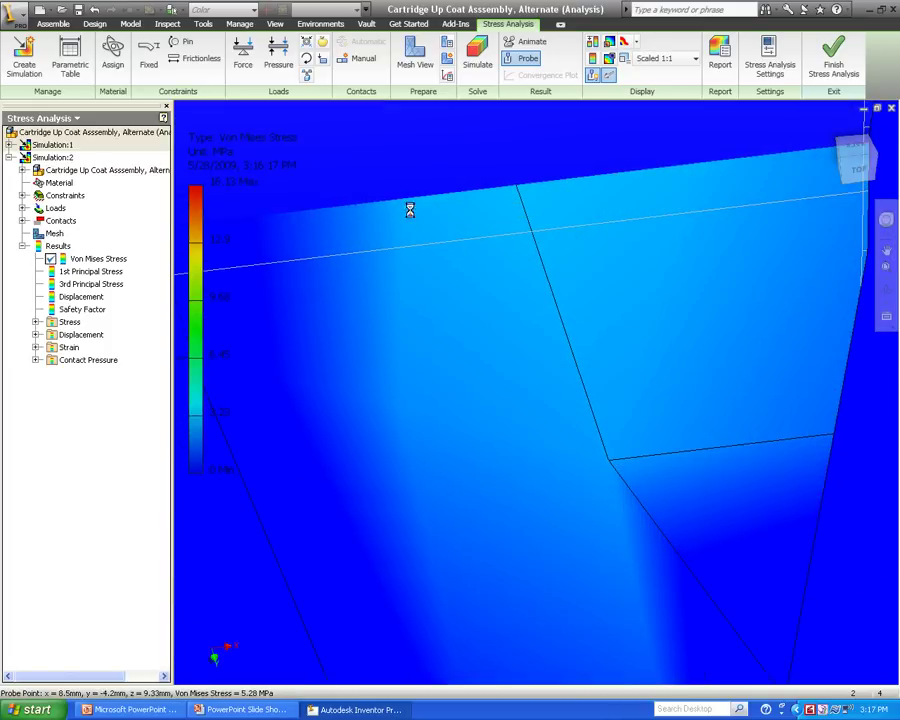
pyautogui.click(411, 216)
pyautogui.scroll(8, 477, 419)
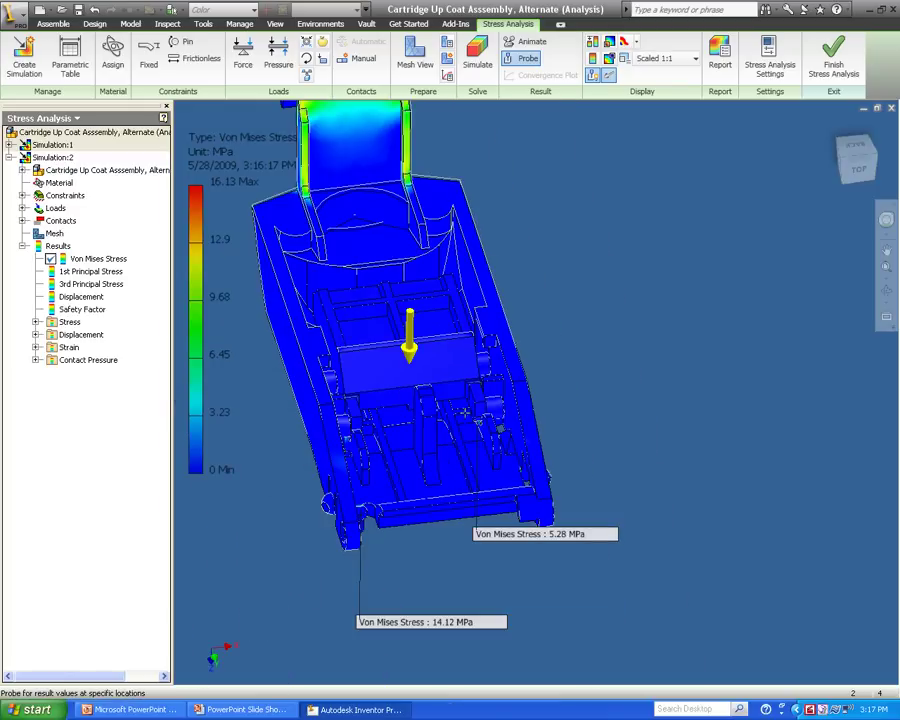
# Probe the peak Von Mises stress at two red hot spots along the slot edges of the upright tab
pyautogui.press('F5')
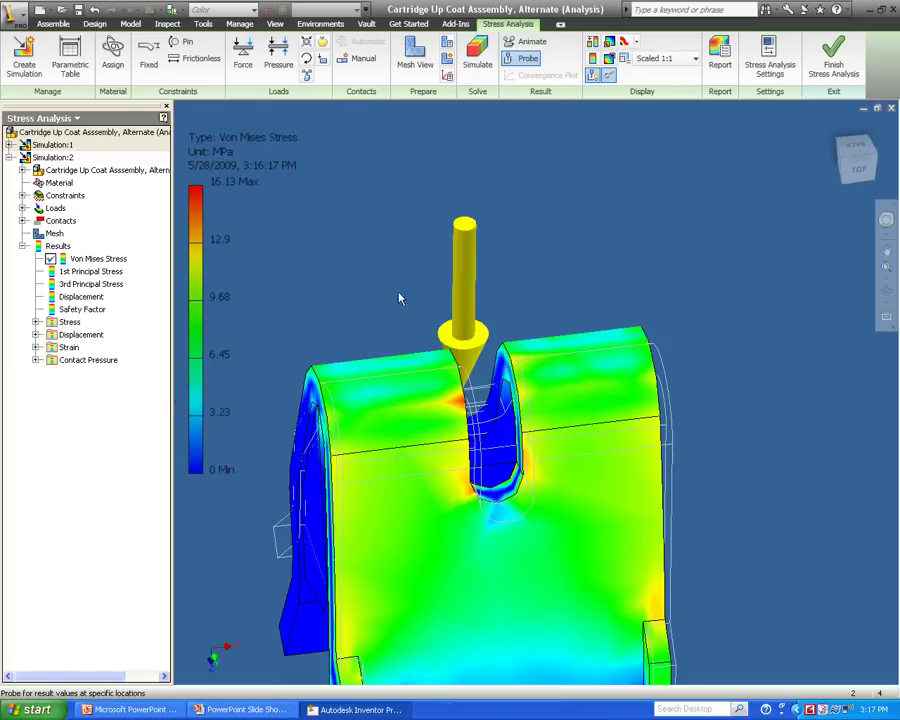
pyautogui.scroll(-8, 458, 408)
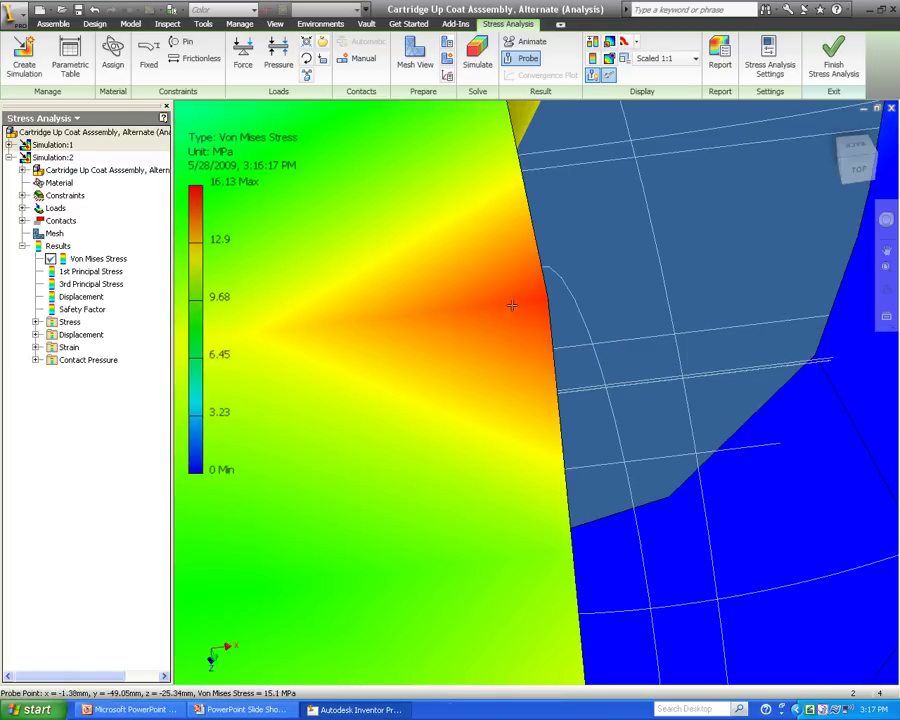
pyautogui.press('F5')
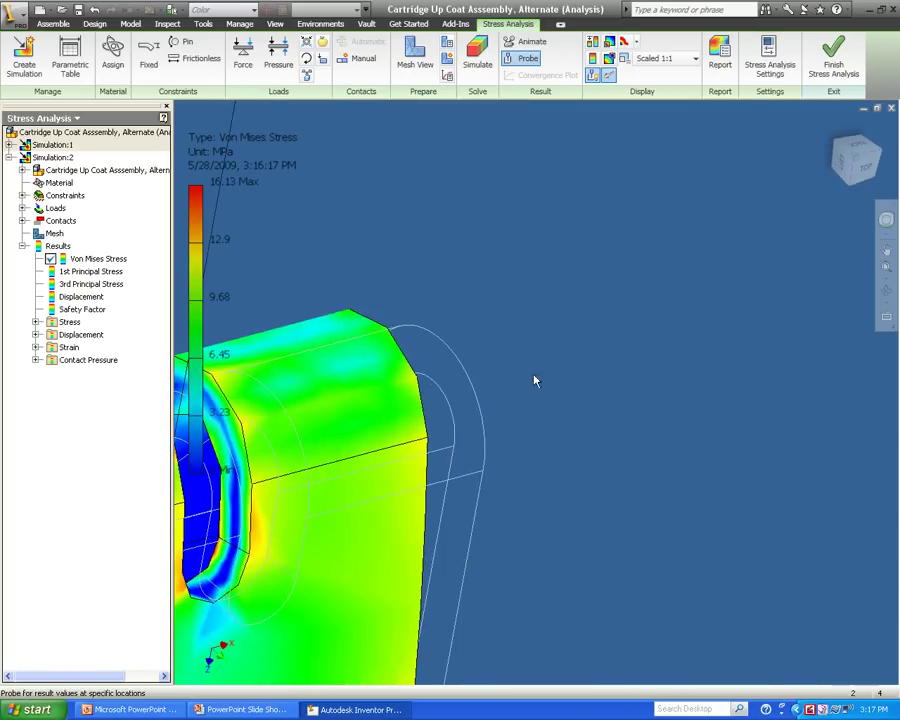
pyautogui.keyDown('shift'); pyautogui.moveTo(536, 380); pyautogui.dragTo(685, 309, button='middle'); pyautogui.keyUp('shift')
pyautogui.moveTo(321, 460); pyautogui.dragTo(842, 285, button='middle')
pyautogui.moveTo(661, 330); pyautogui.dragTo(646, 362, button='middle')
pyautogui.scroll(-5, 590, 294)
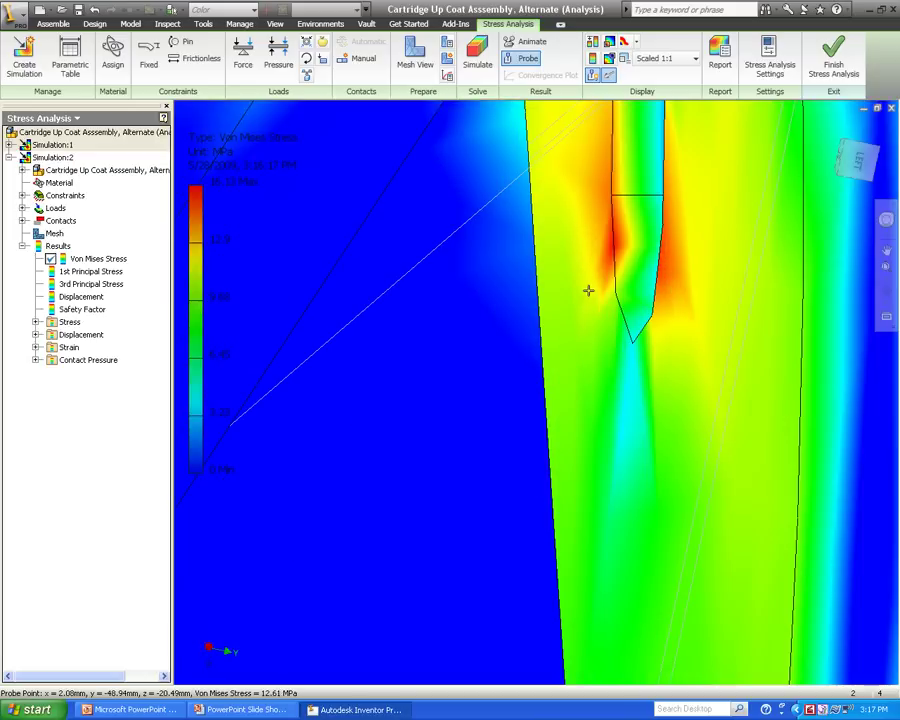
pyautogui.moveTo(647, 243); pyautogui.dragTo(648, 256, button='middle')
pyautogui.moveTo(647, 256); pyautogui.dragTo(603, 378)
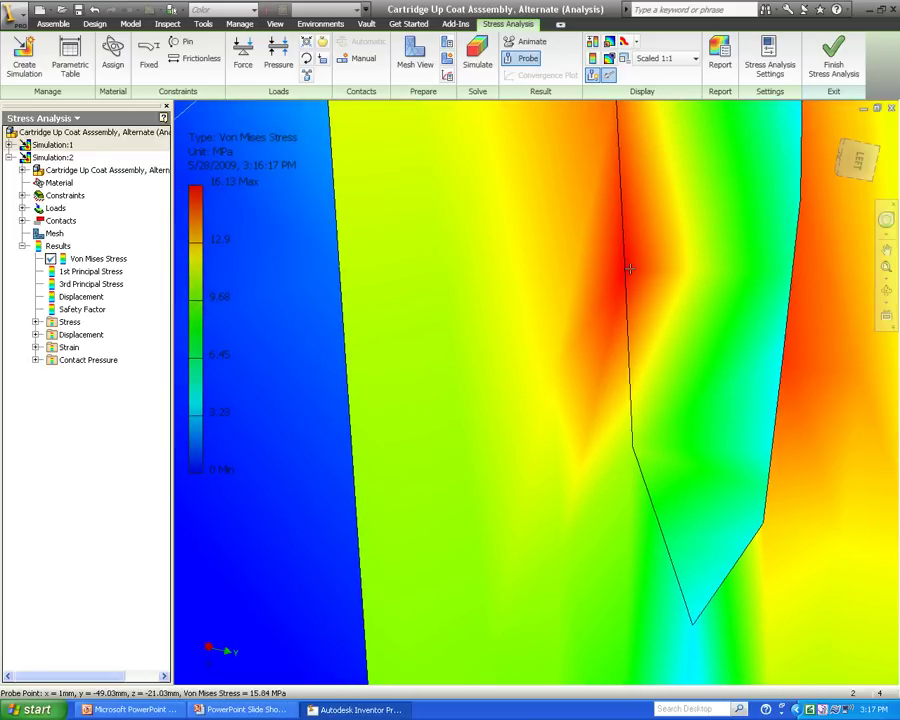
pyautogui.press('Home')
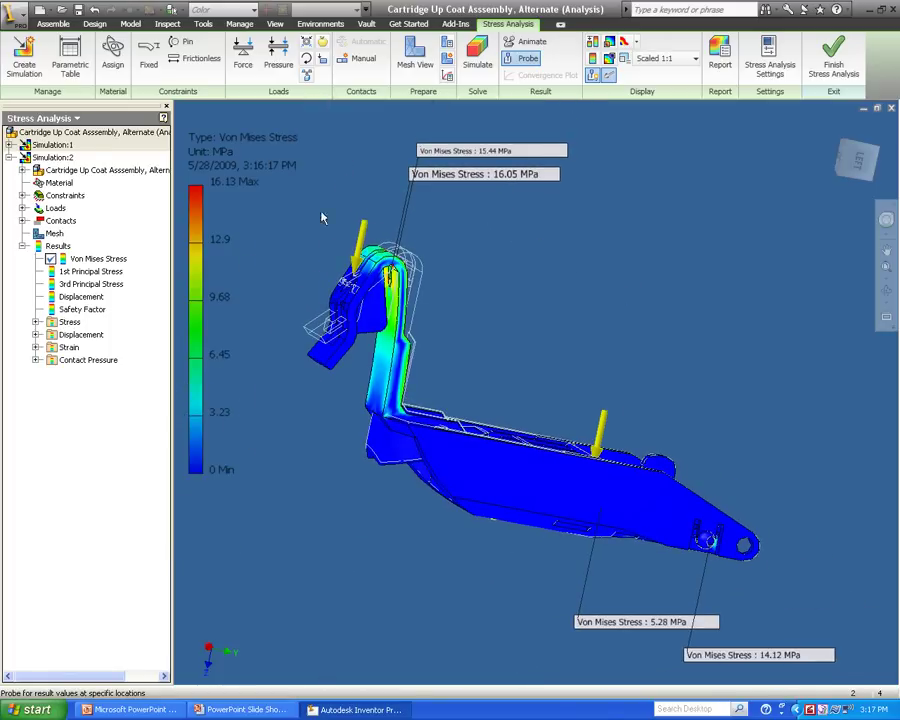
pyautogui.keyDown('shift'); pyautogui.moveTo(468, 292); pyautogui.dragTo(391, 313, button='middle'); pyautogui.keyUp('shift')
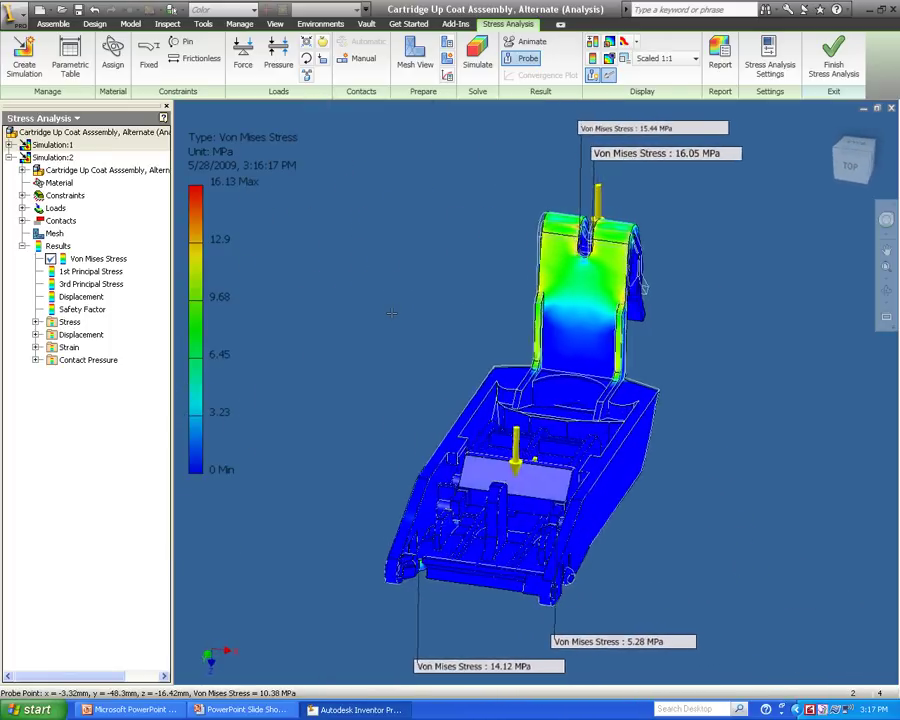
# Duplicate Simulation:2 as a new simulation
pyautogui.click(10, 157)
pyautogui.rightClick(44, 160)
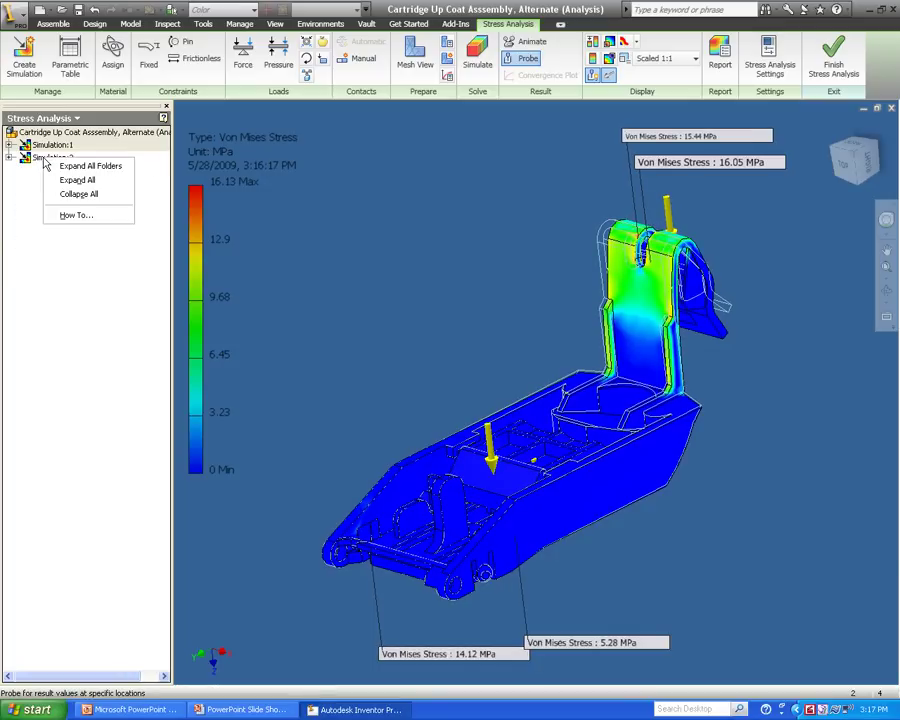
pyautogui.press('Escape')
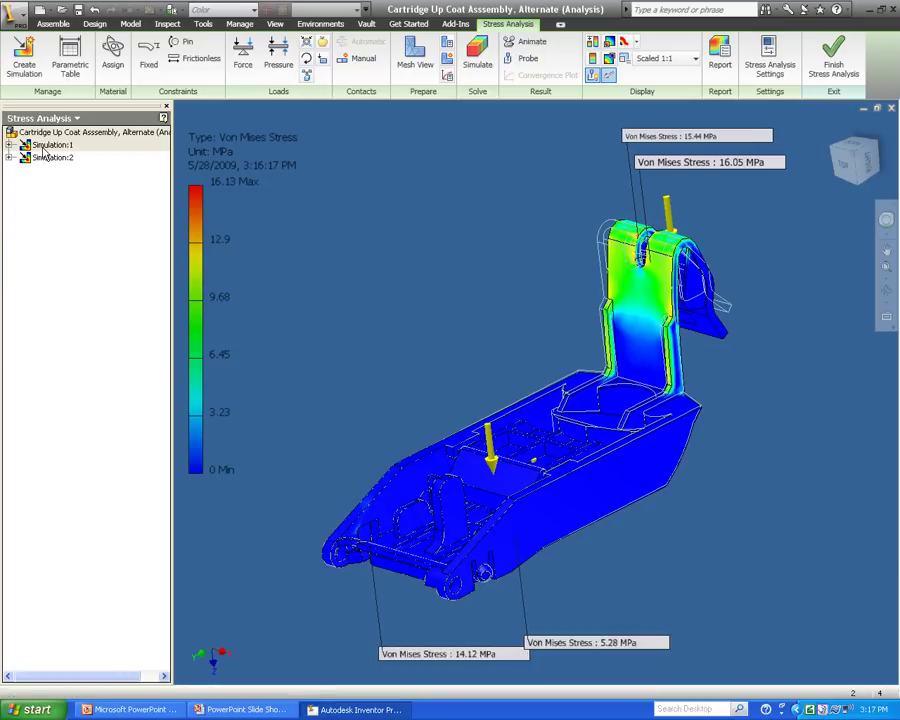
pyautogui.click(46, 158)
pyautogui.rightClick(48, 159)
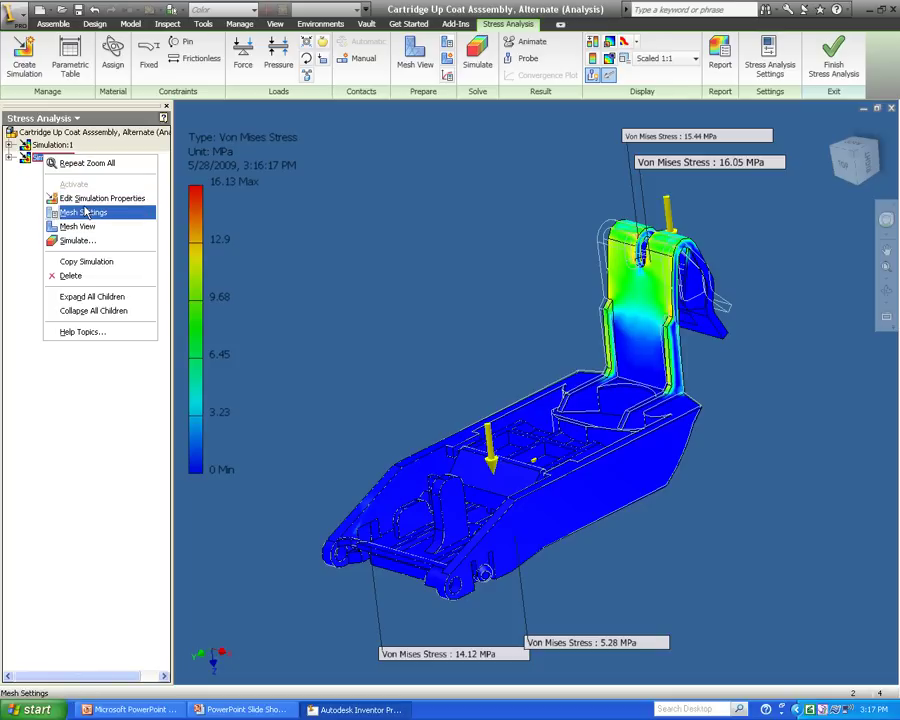
pyautogui.click(80, 262)
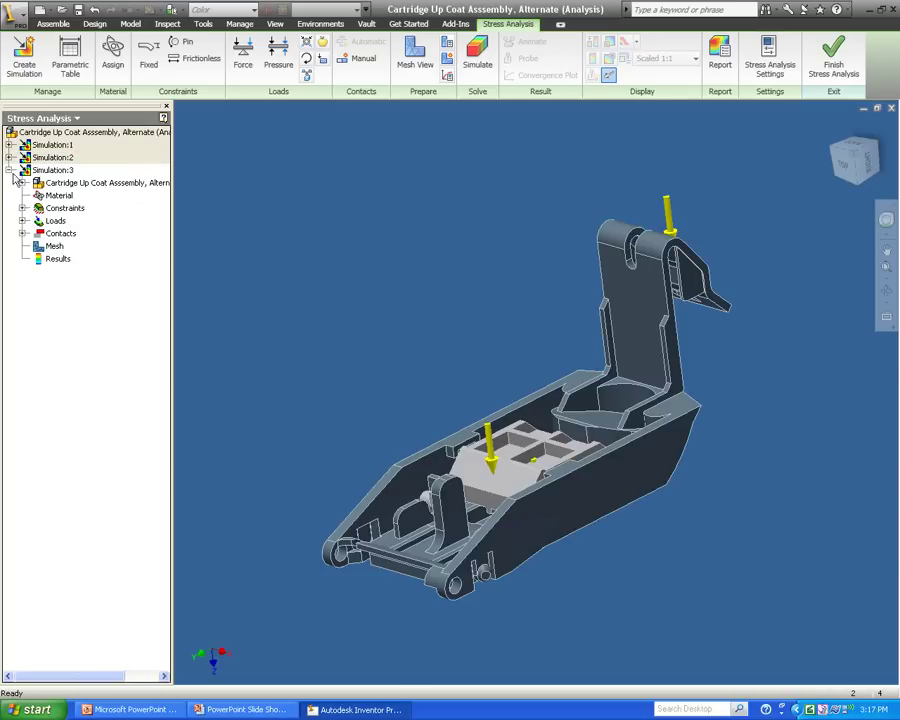
# Change the design objective of Simulation:3 to Parametric Dimension
pyautogui.rightClick(50, 170)
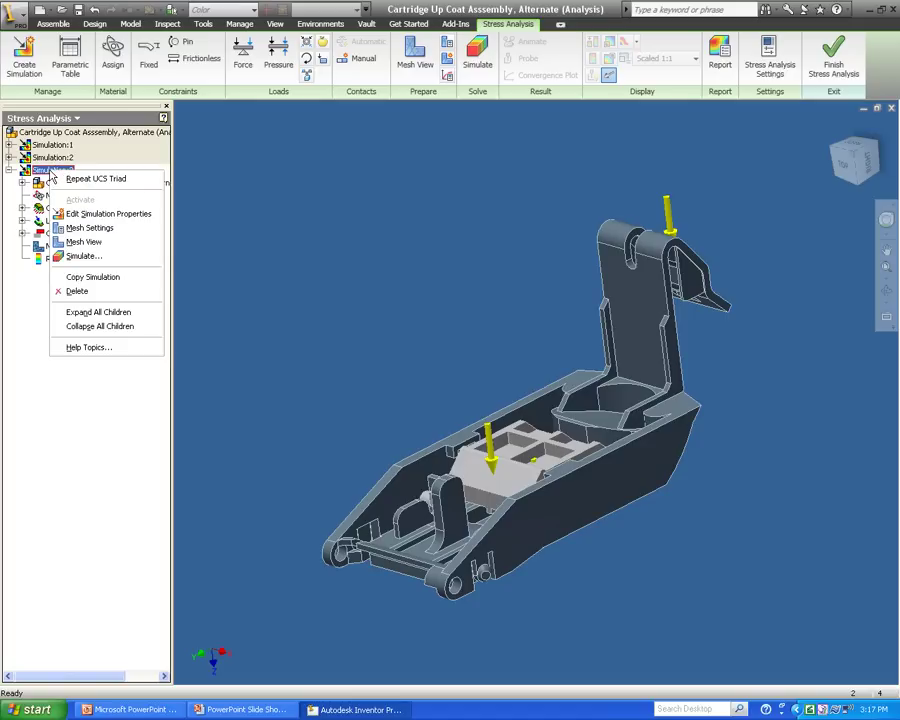
pyautogui.click(88, 213)
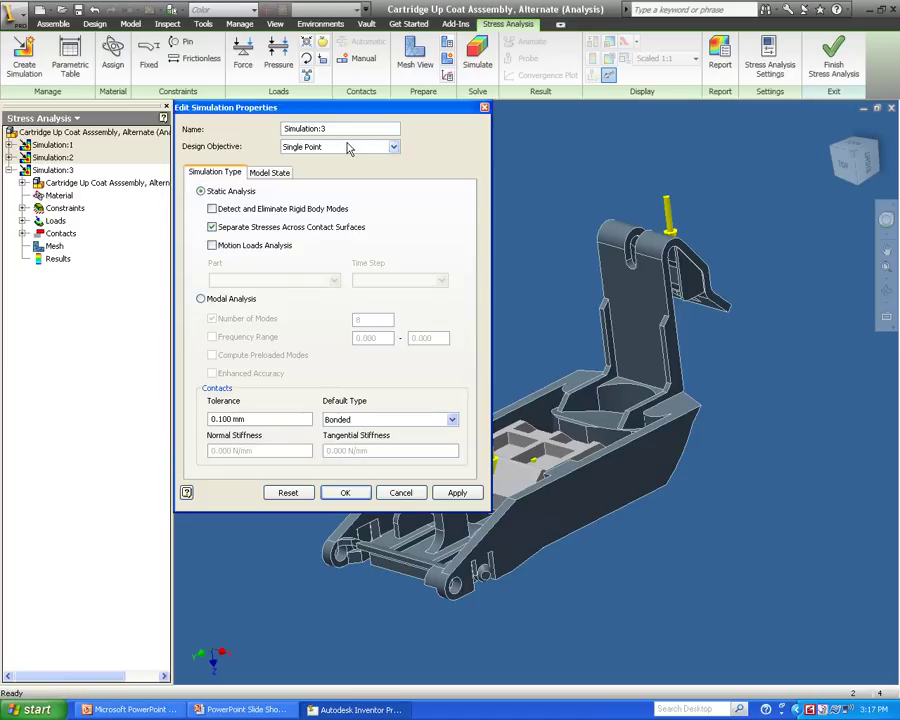
pyautogui.click(393, 147)
pyautogui.click(340, 169)
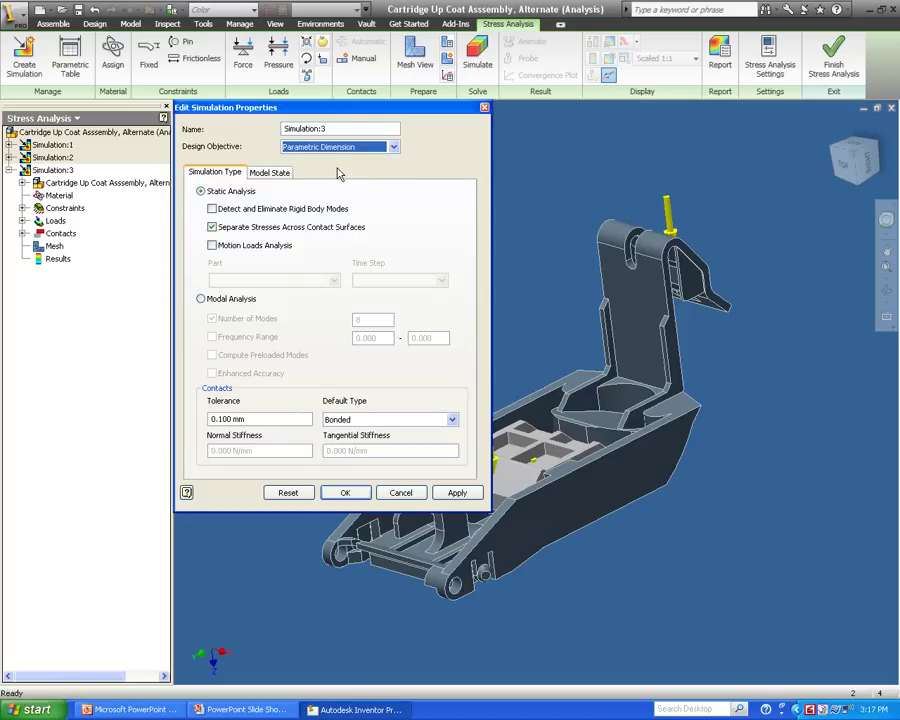
pyautogui.click(338, 495)
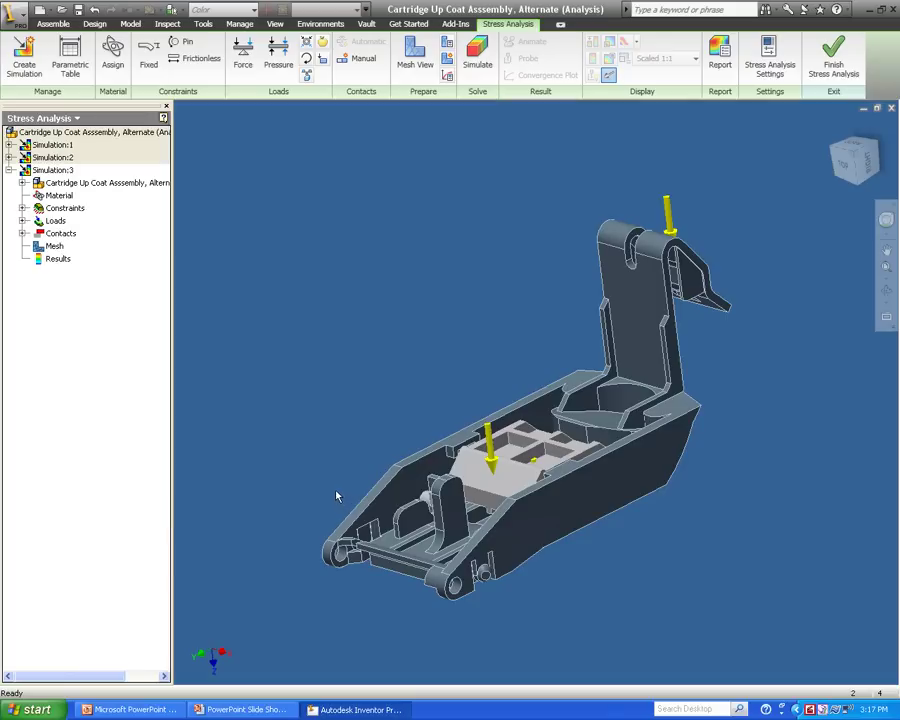
# Add the cartridge body's Tab_Thickness and Rib_Thickness parameters to the parametric table
pyautogui.click(70, 66)
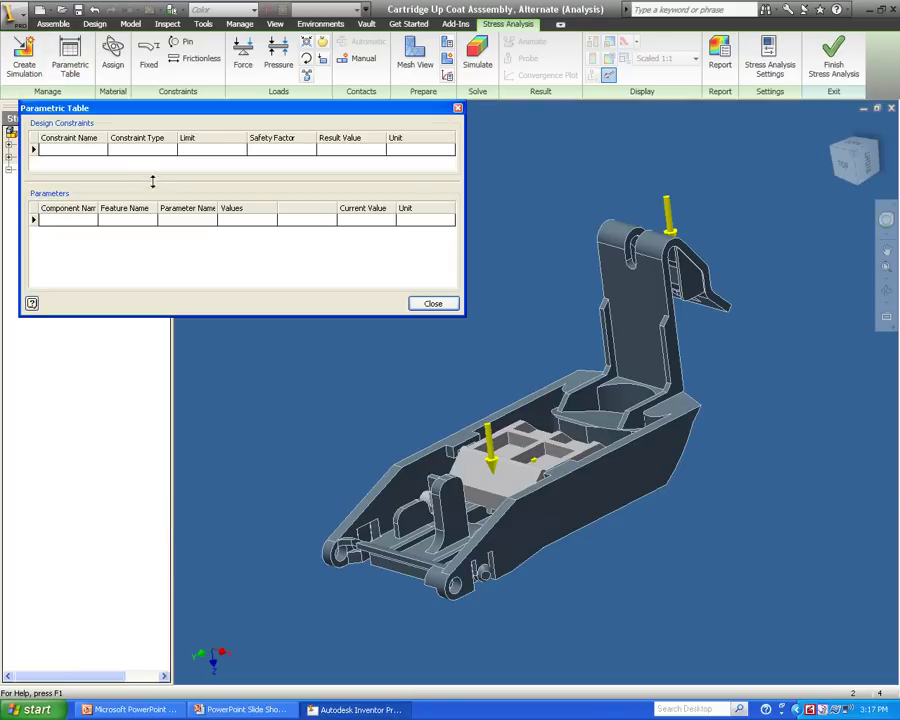
pyautogui.rightClick(594, 484)
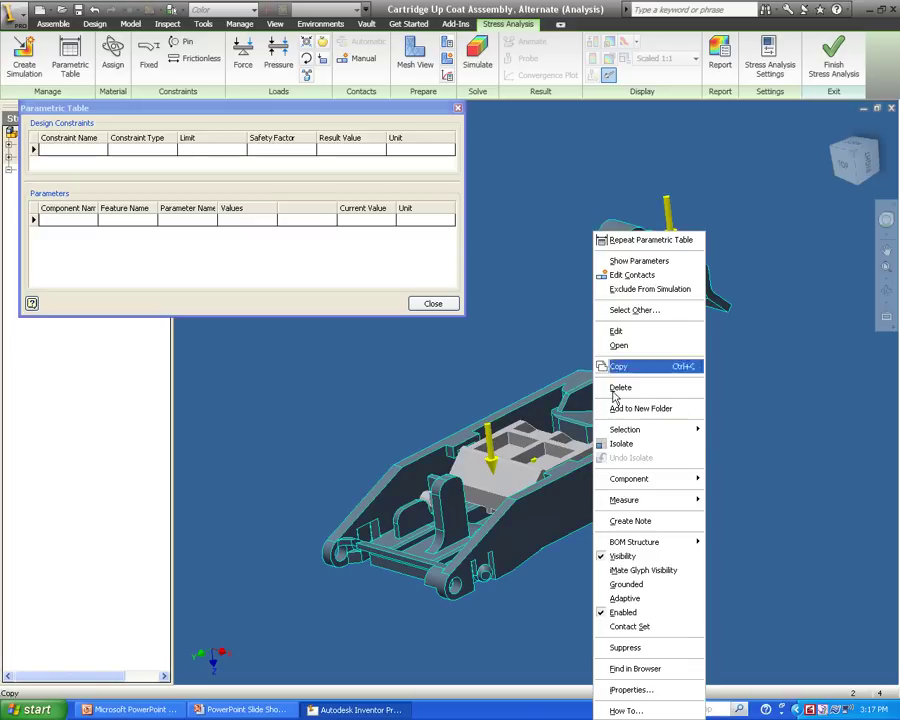
pyautogui.click(625, 261)
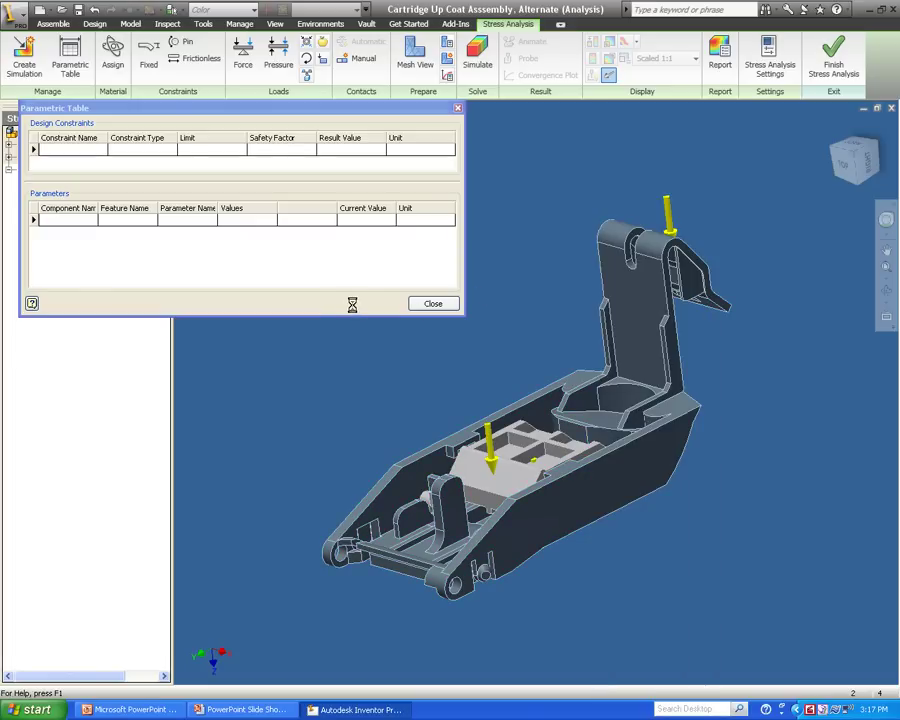
pyautogui.scroll(-9, 306, 256)
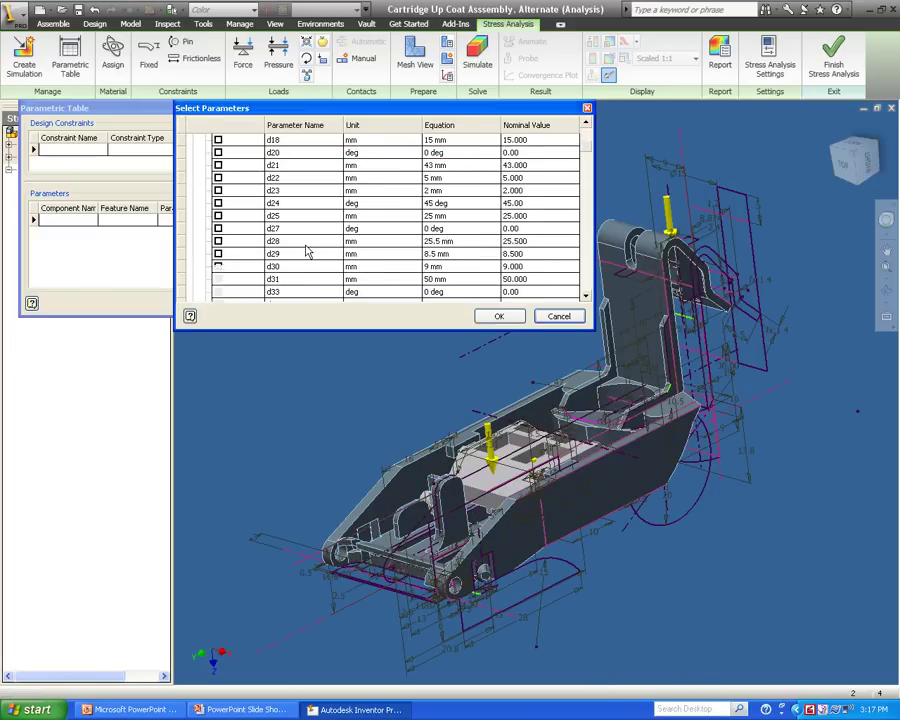
pyautogui.scroll(-1, 306, 256)
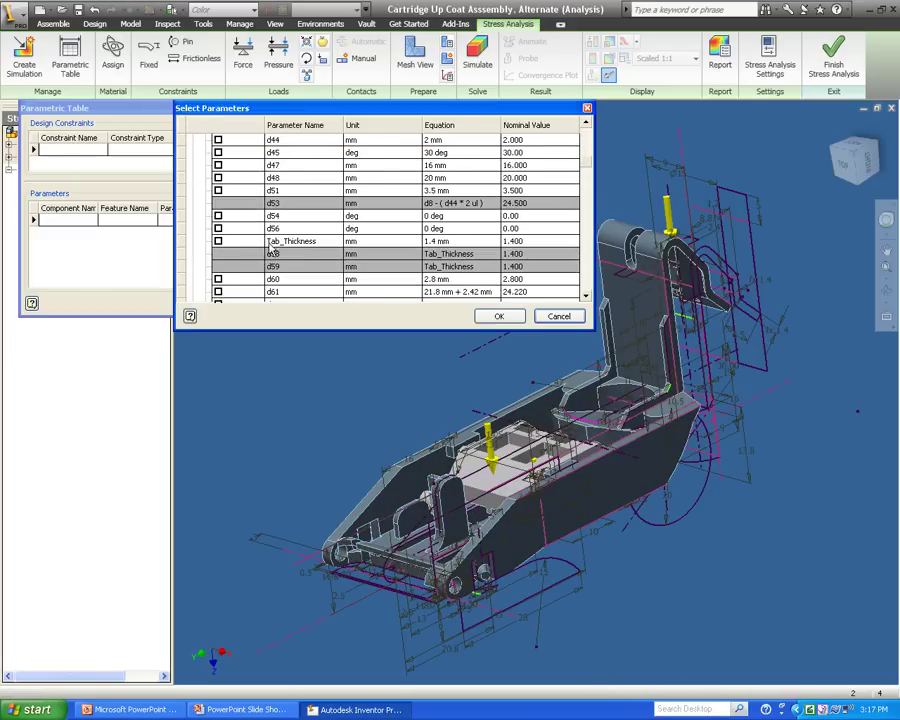
pyautogui.click(218, 241)
pyautogui.moveTo(589, 170); pyautogui.dragTo(573, 268)
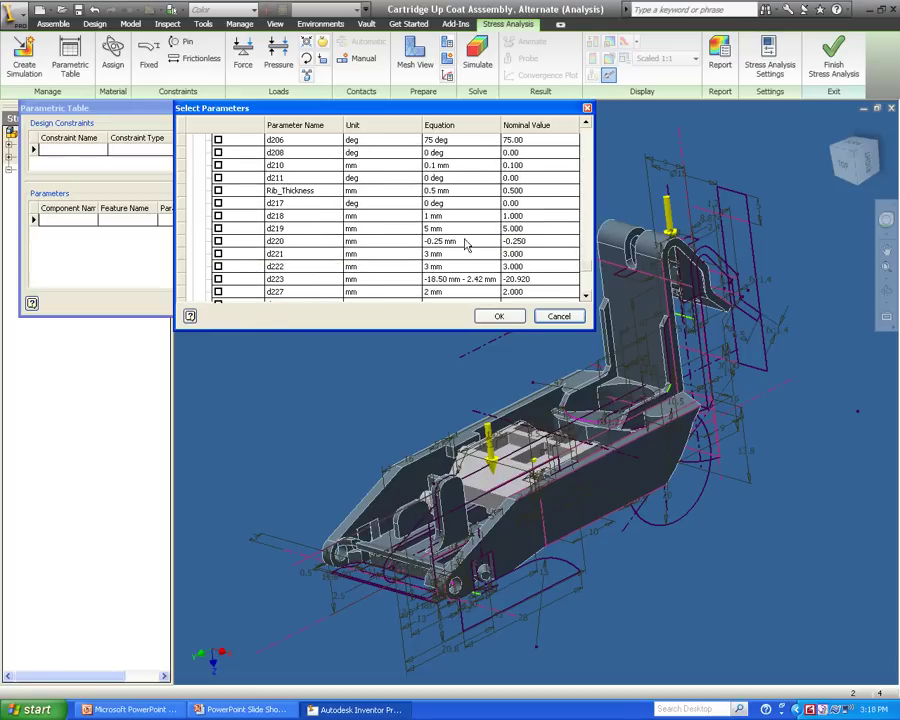
pyautogui.click(218, 191)
pyautogui.click(499, 316)
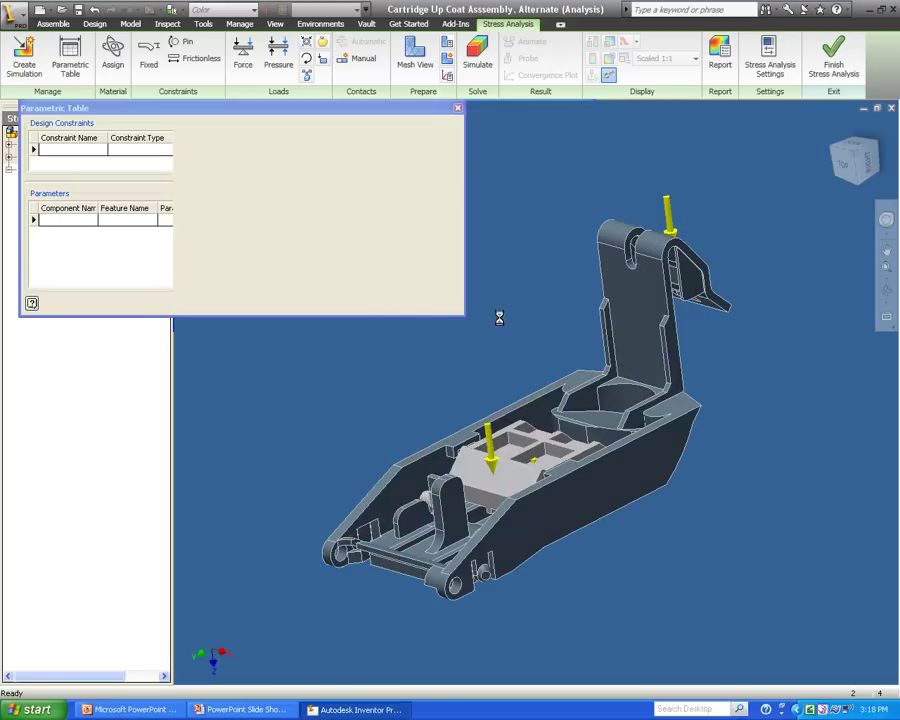
# Set the study values of Tab_Thickness to 1.4, 1.6, 1.8 mm and of Rib_Thickness to 0.5, 1 mm
pyautogui.click(238, 220)
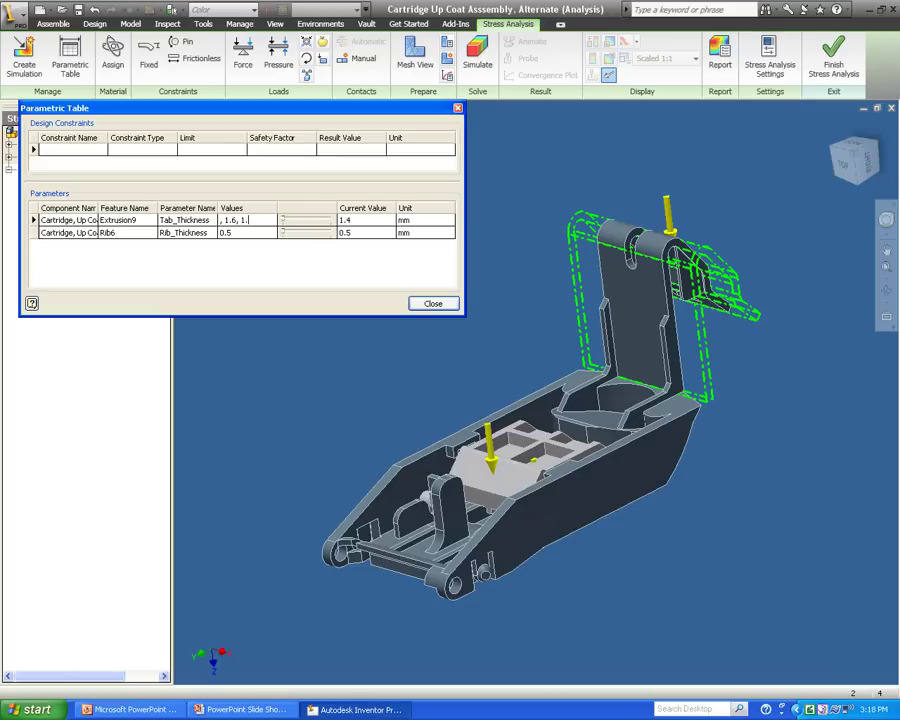
pyautogui.click(253, 236)
pyautogui.click(449, 398)
pyautogui.click(249, 221)
pyautogui.click(247, 234)
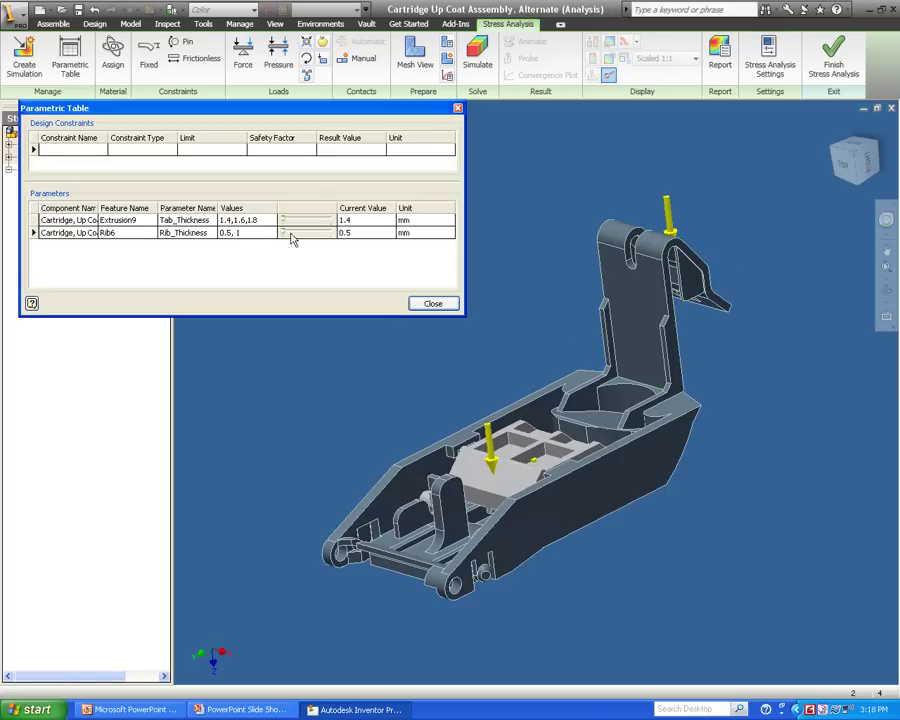
# Add Mass as a design constraint in the parametric table
pyautogui.rightClick(88, 158)
pyautogui.click(95, 158)
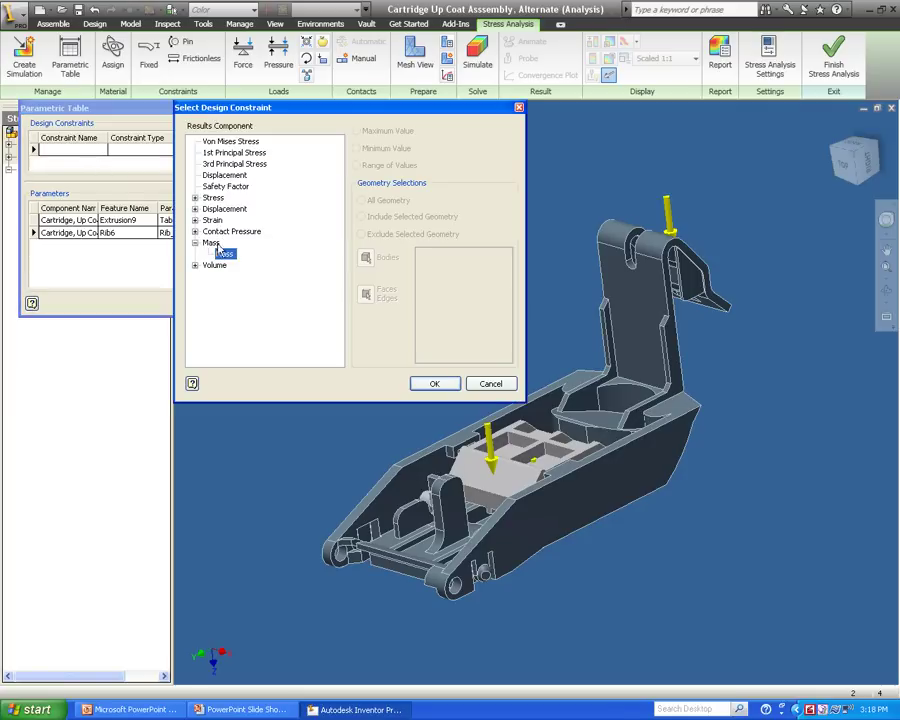
pyautogui.click(440, 386)
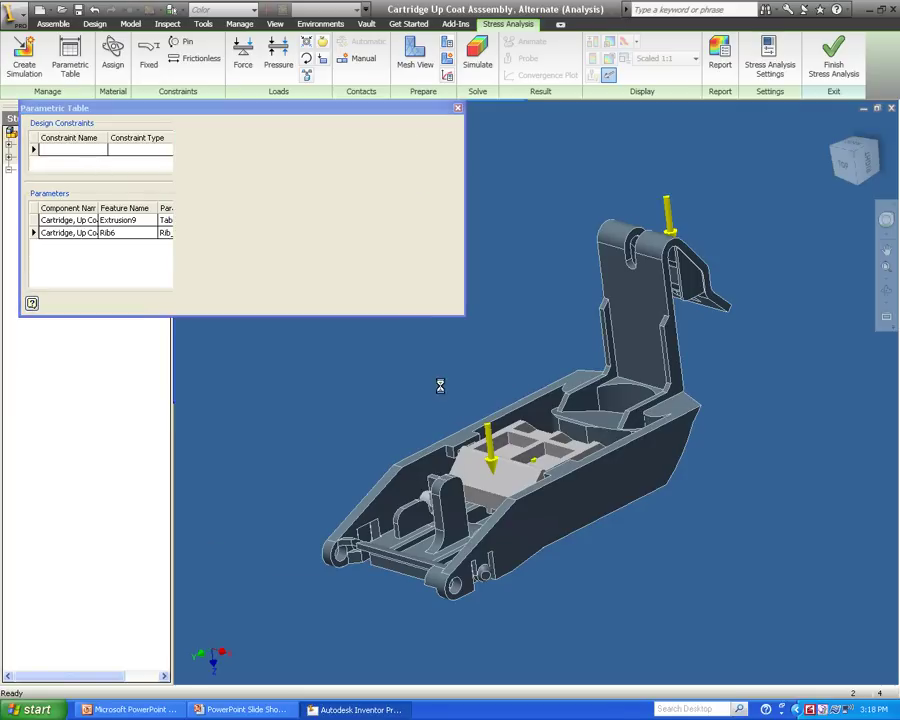
# Add a minimum Safety Factor design constraint that includes only the main cartridge body
pyautogui.rightClick(70, 158)
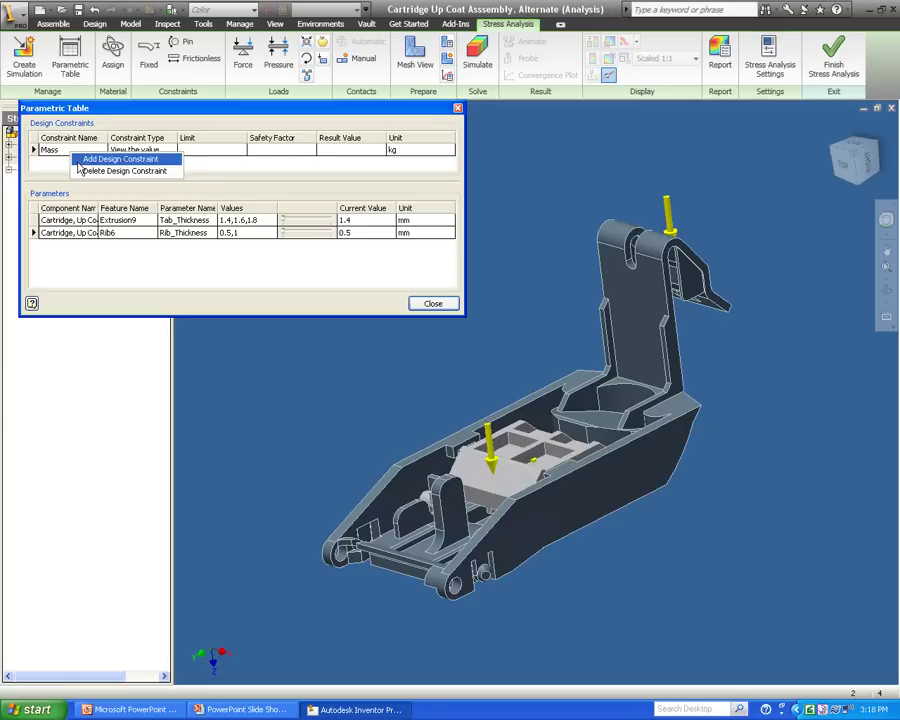
pyautogui.click(82, 163)
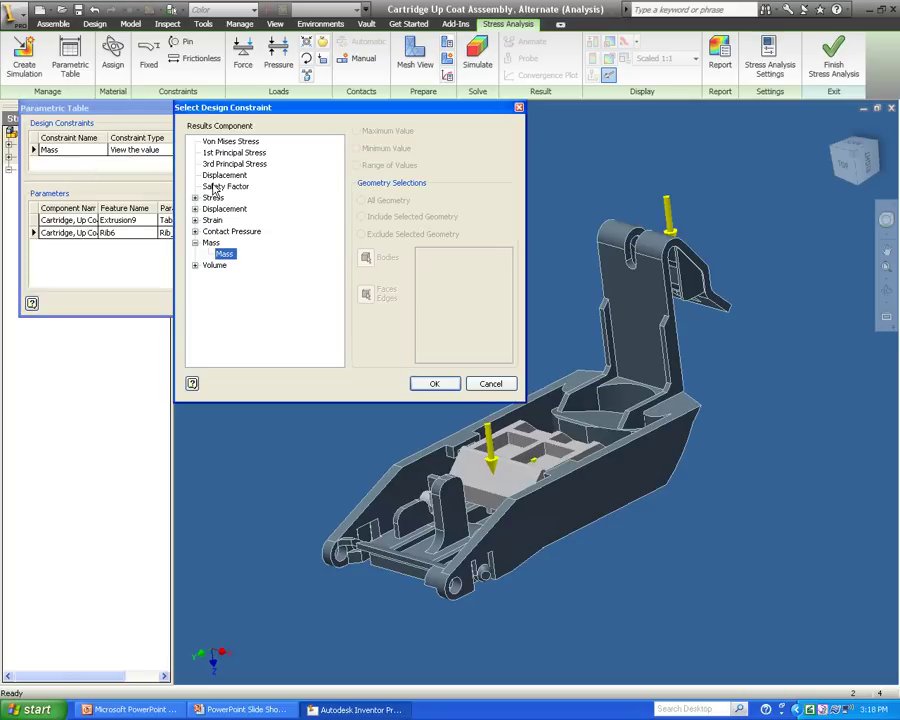
pyautogui.click(213, 188)
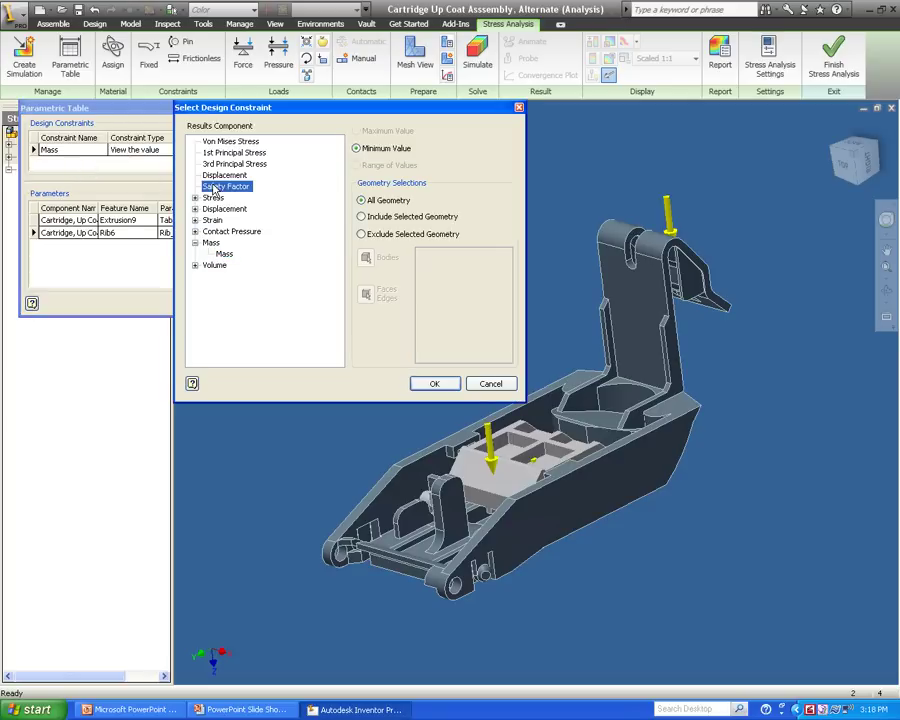
pyautogui.click(361, 217)
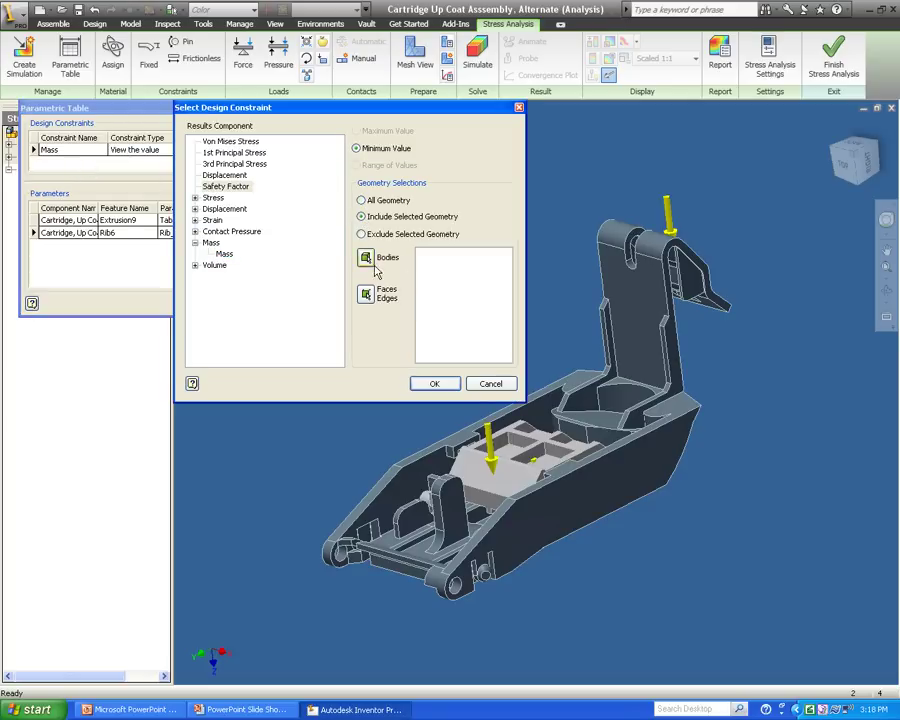
pyautogui.click(648, 310)
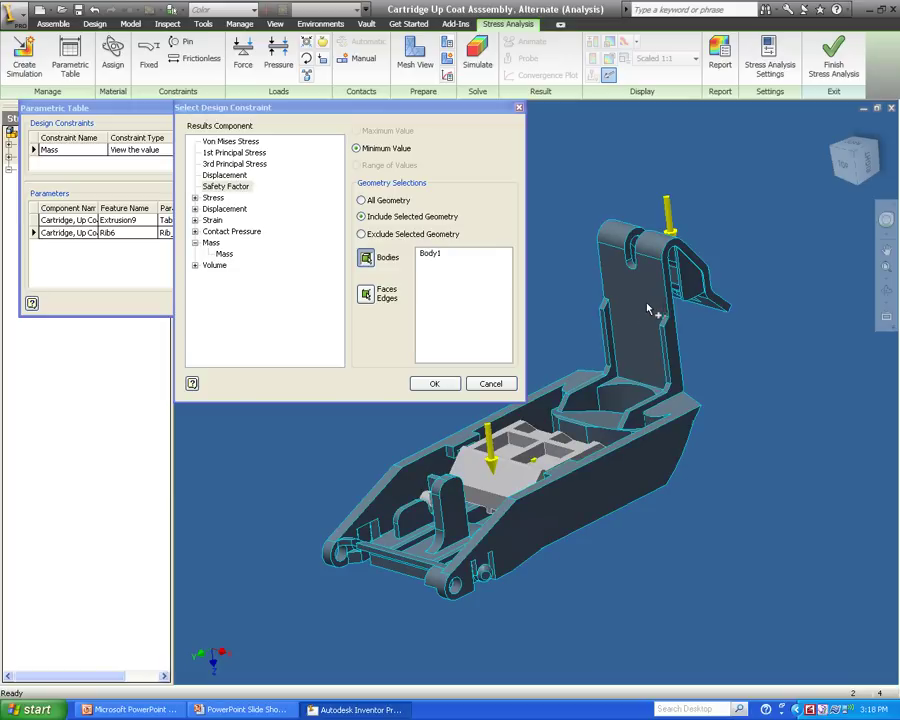
pyautogui.click(452, 384)
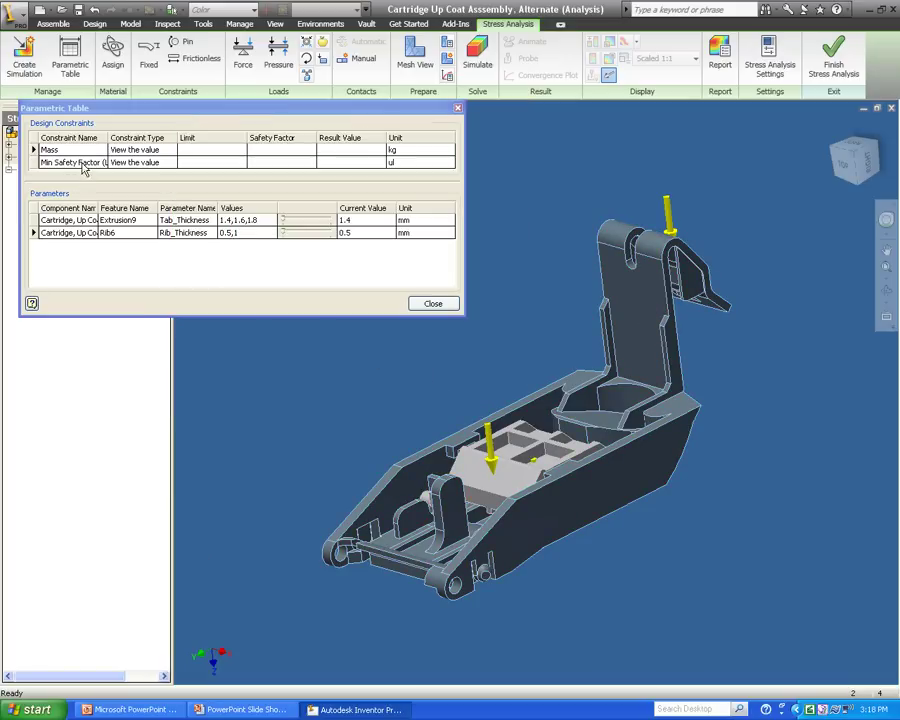
# Add a maximum Von Mises Stress design constraint that includes only the main cartridge body
pyautogui.rightClick(84, 166)
pyautogui.click(100, 172)
pyautogui.click(210, 142)
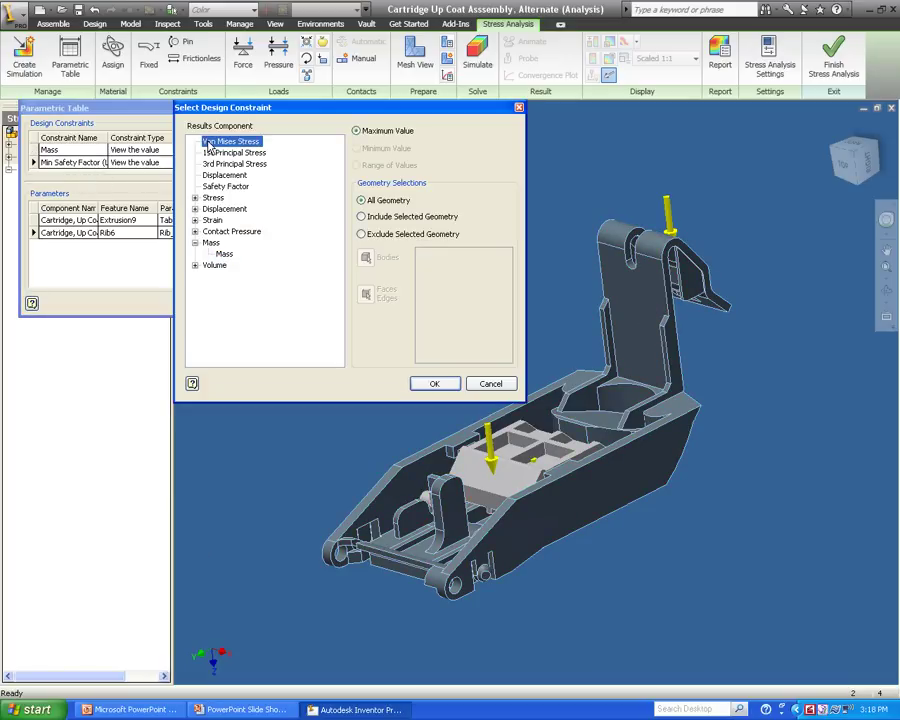
pyautogui.click(361, 216)
pyautogui.click(639, 322)
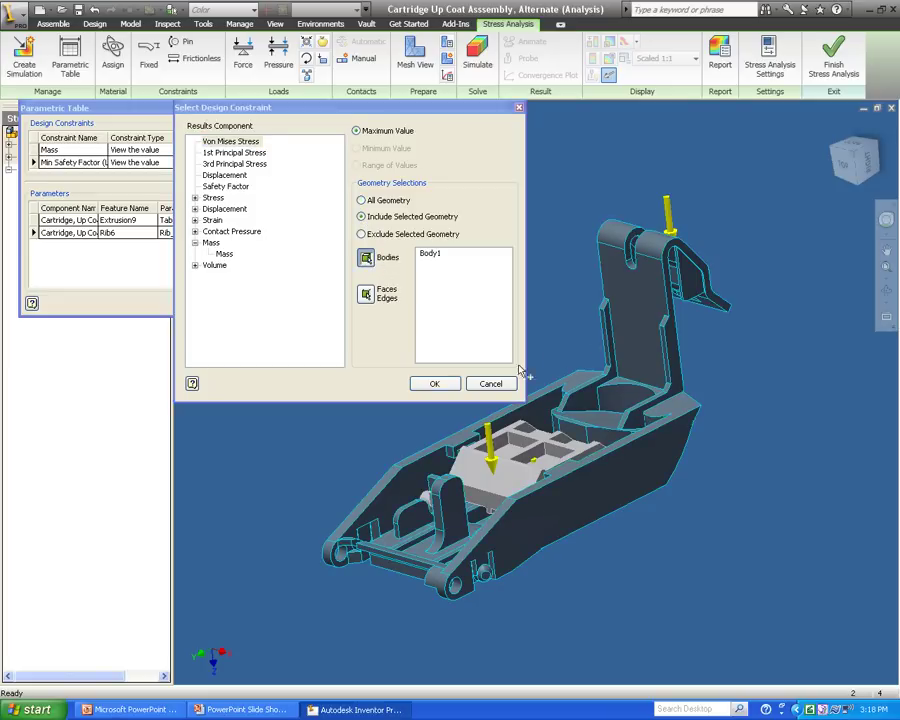
pyautogui.click(434, 384)
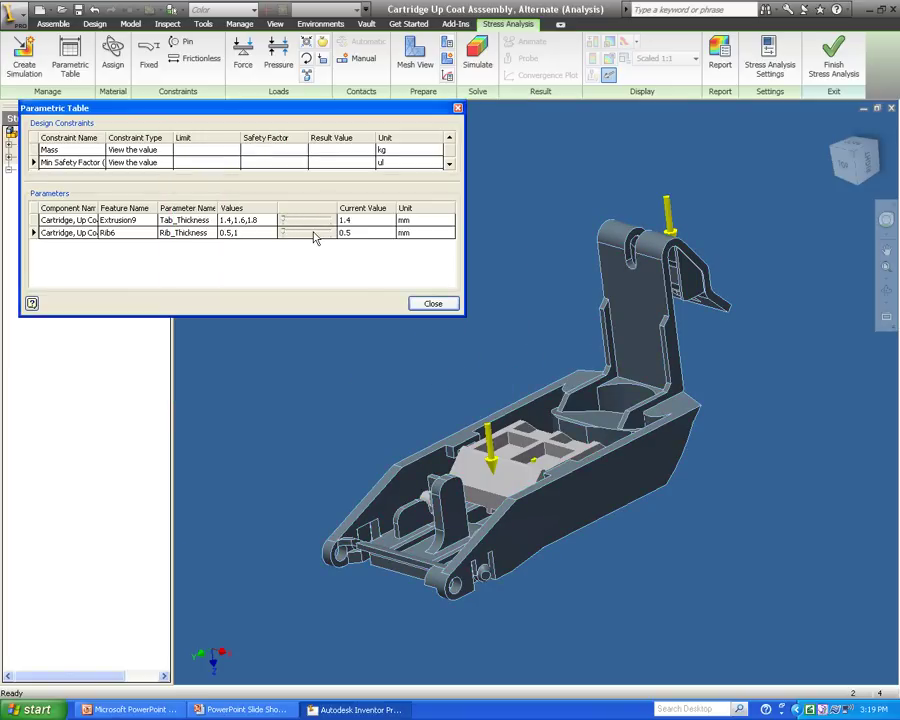
# Generate all configurations of the two thickness parameters and enlarge the design constraints area to show all three constraints
pyautogui.rightClick(315, 234)
pyautogui.click(352, 300)
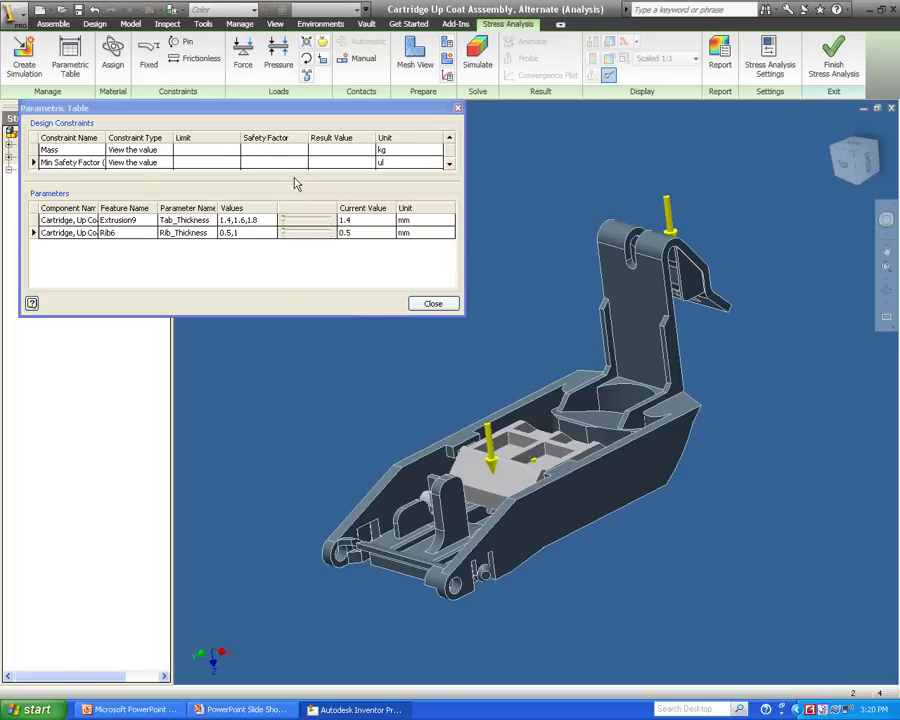
pyautogui.moveTo(293, 183); pyautogui.dragTo(294, 200)
# Preview the generated geometry with Tab_Thickness at 1.6 and 1.8 mm, and return it to 1.4 mm
pyautogui.moveTo(288, 243); pyautogui.dragTo(299, 241)
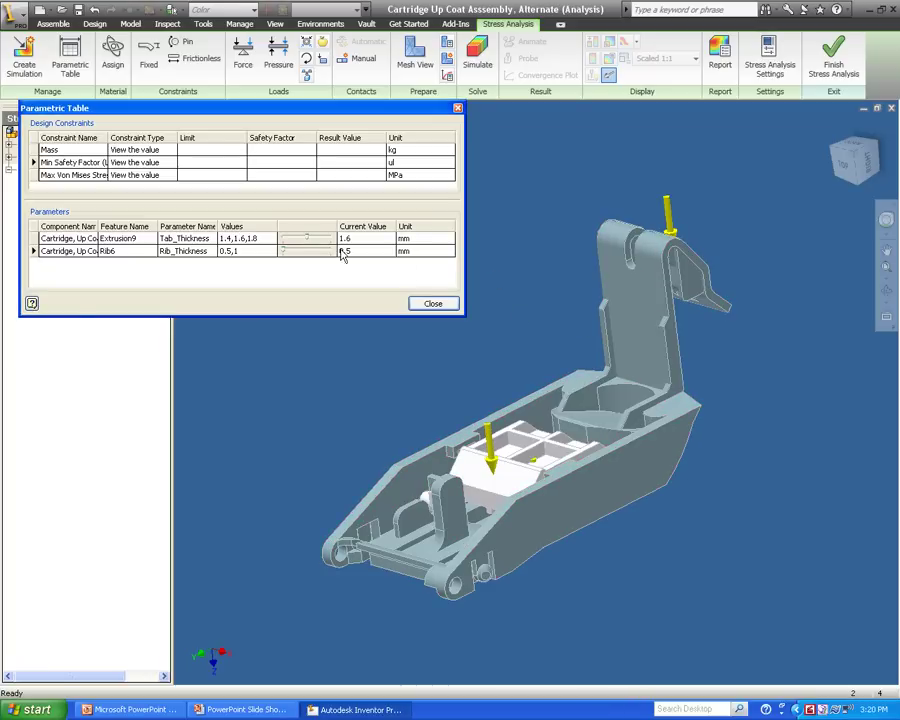
pyautogui.click(312, 244)
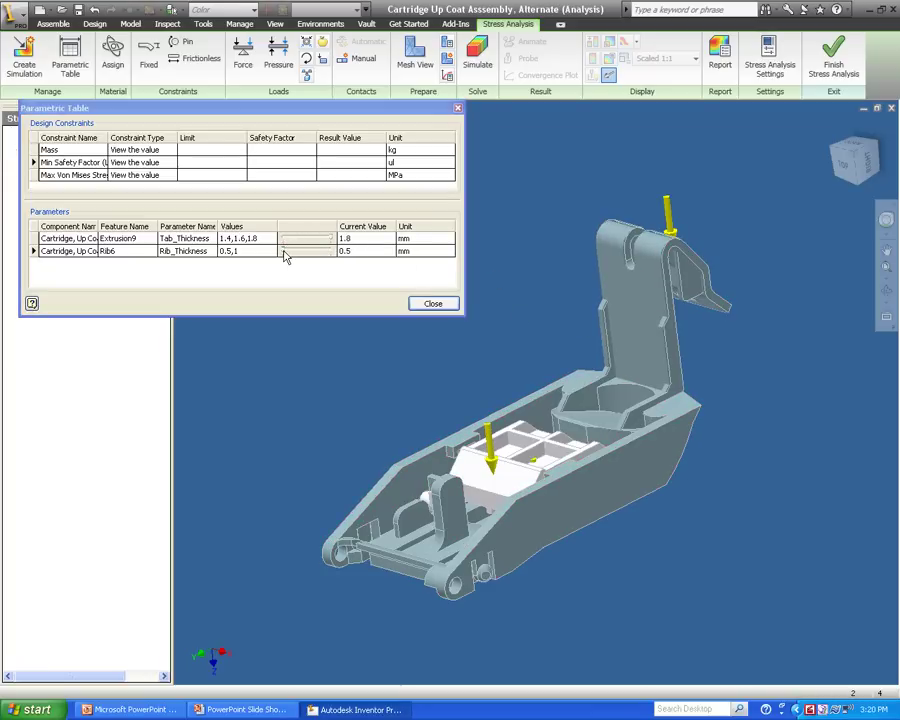
pyautogui.moveTo(287, 251)
pyautogui.mouseDown()
pyautogui.moveTo(321, 258)
pyautogui.moveTo(288, 251)
pyautogui.mouseUp()
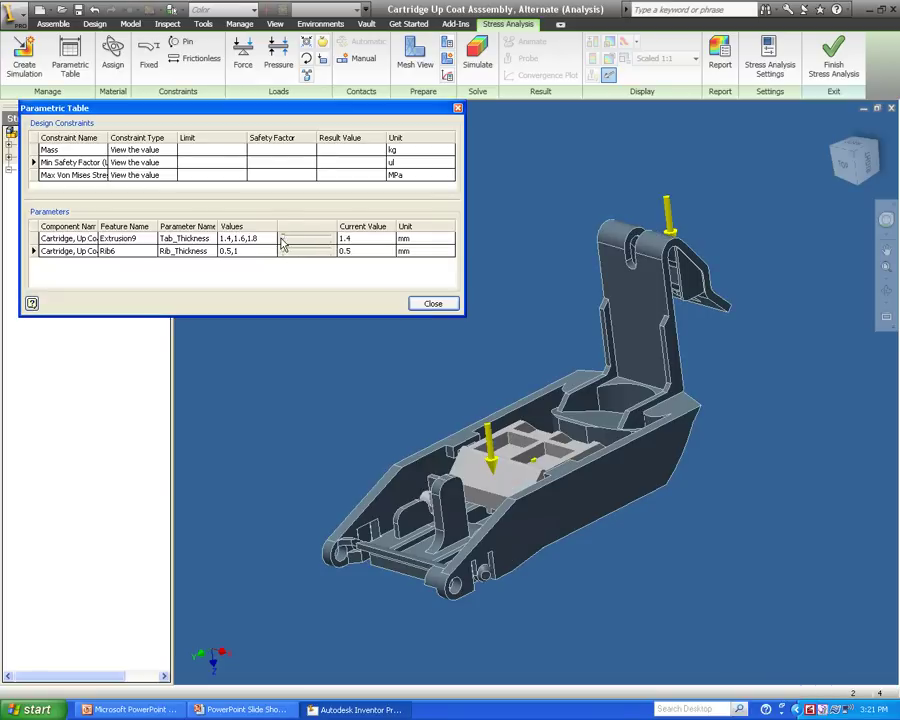
# Run the simulation with the exhaustive set of configurations
pyautogui.click(474, 48)
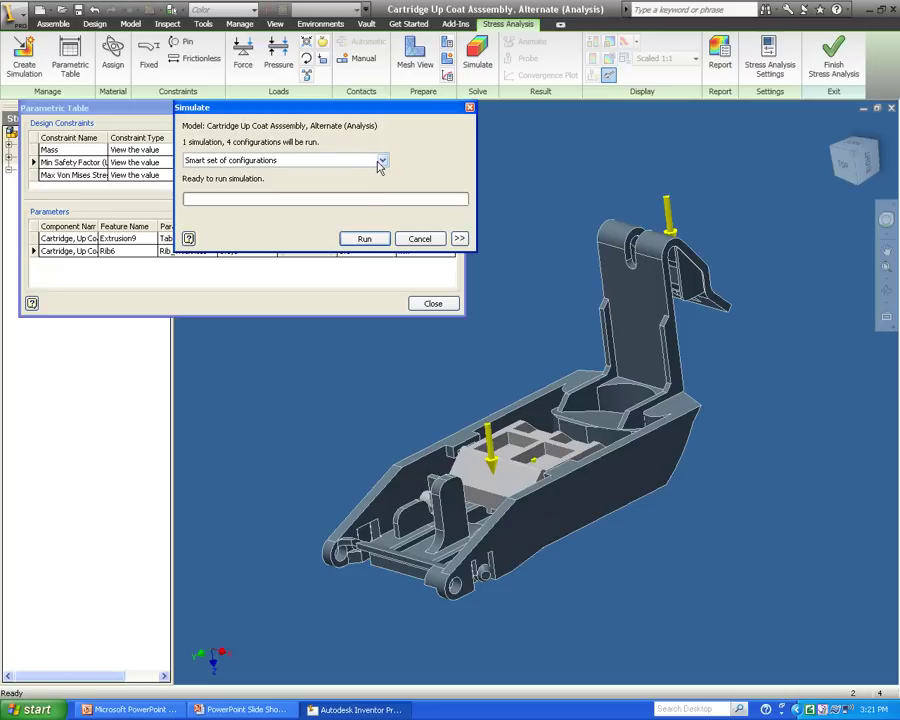
pyautogui.click(382, 160)
pyautogui.click(336, 175)
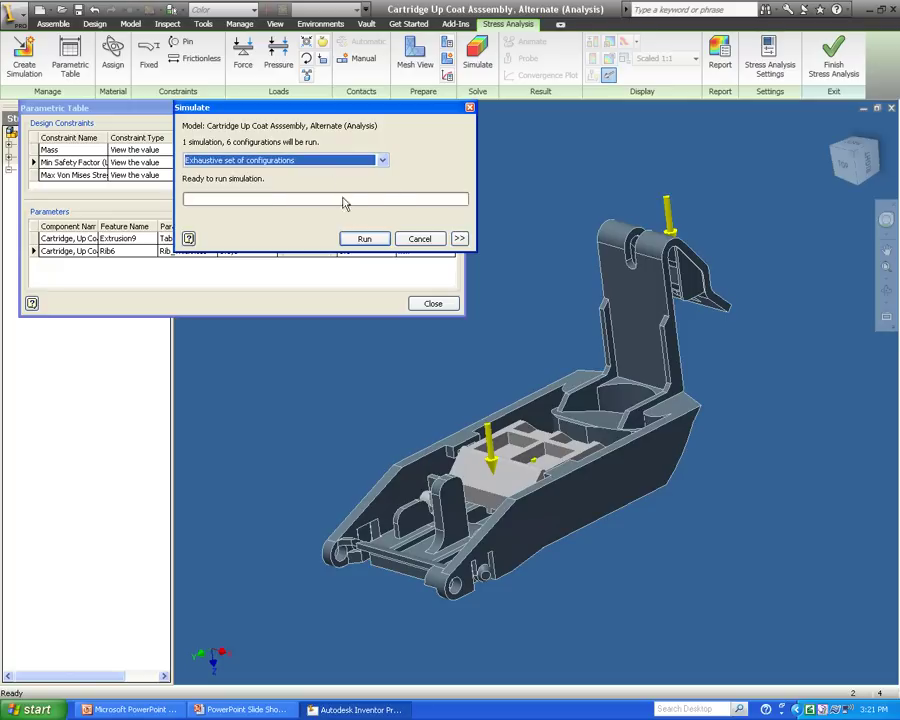
pyautogui.click(364, 238)
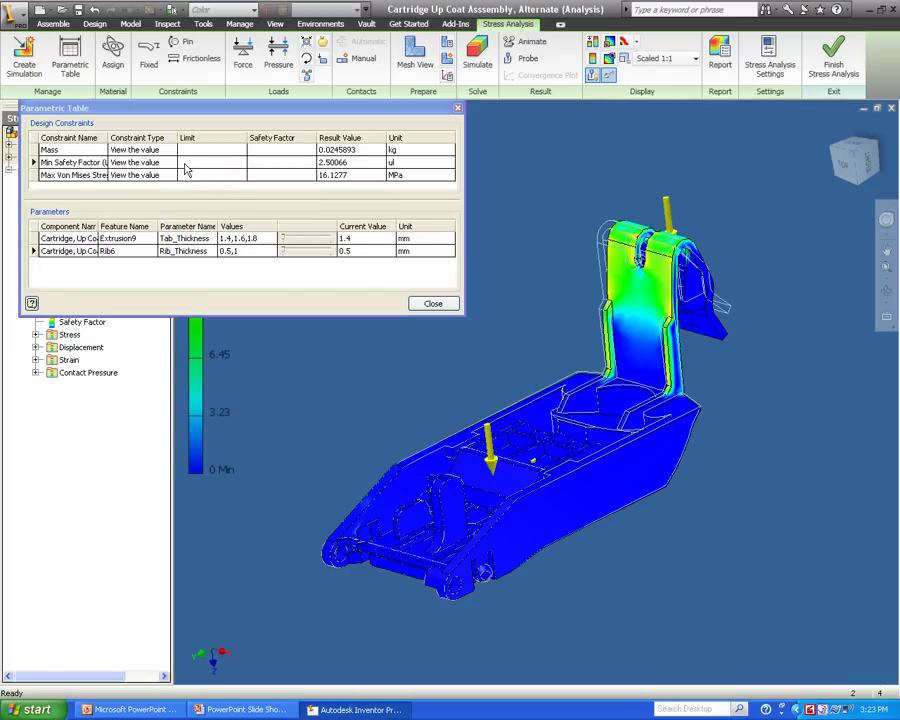
# Set the minimum safety factor constraint to Fit in range with limits 1-2.8
pyautogui.click(170, 168)
pyautogui.click(170, 163)
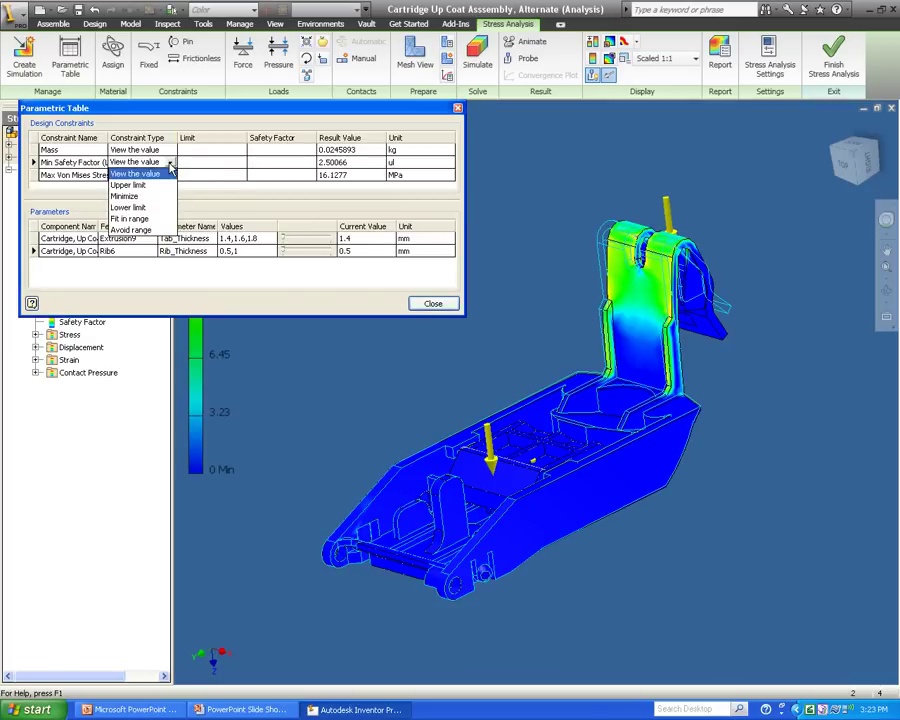
pyautogui.click(158, 219)
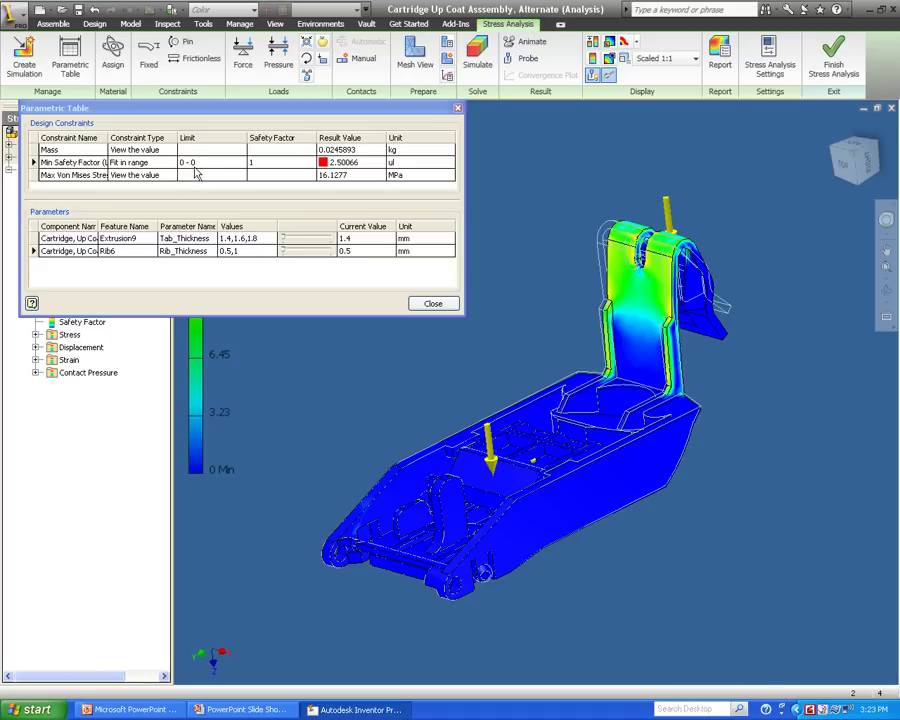
pyautogui.click(203, 162)
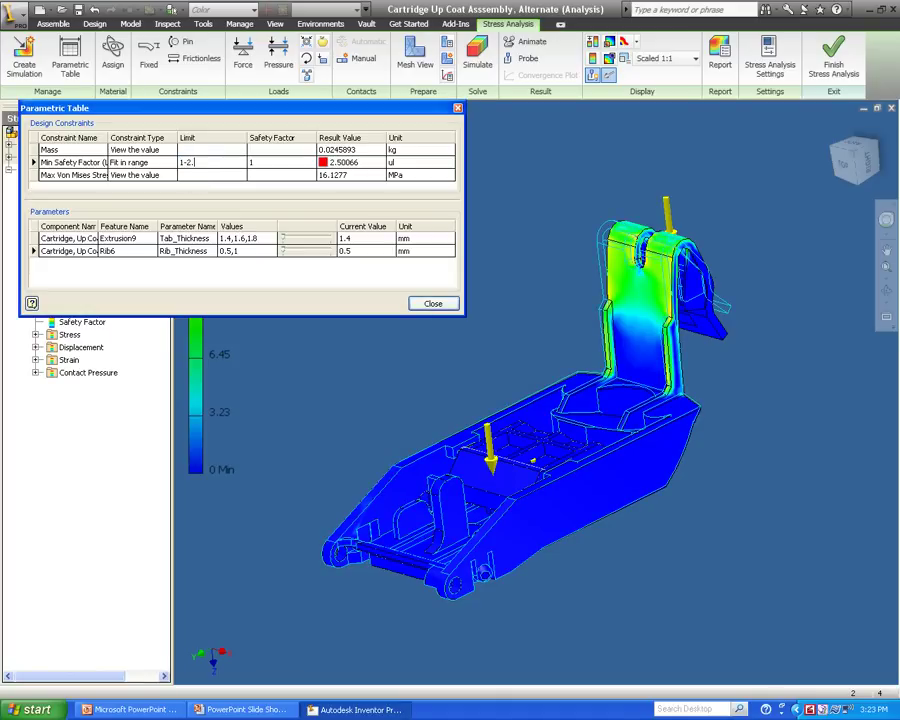
pyautogui.click(93, 273)
# Set the constraint types of Mass and maximum Von Mises stress to Minimize
pyautogui.click(170, 150)
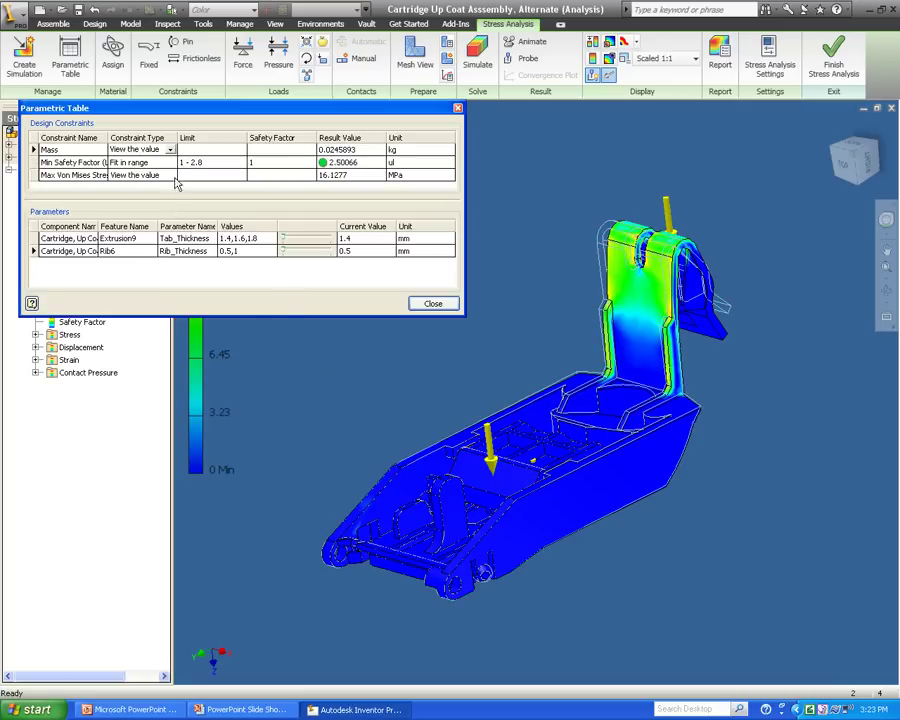
pyautogui.click(171, 150)
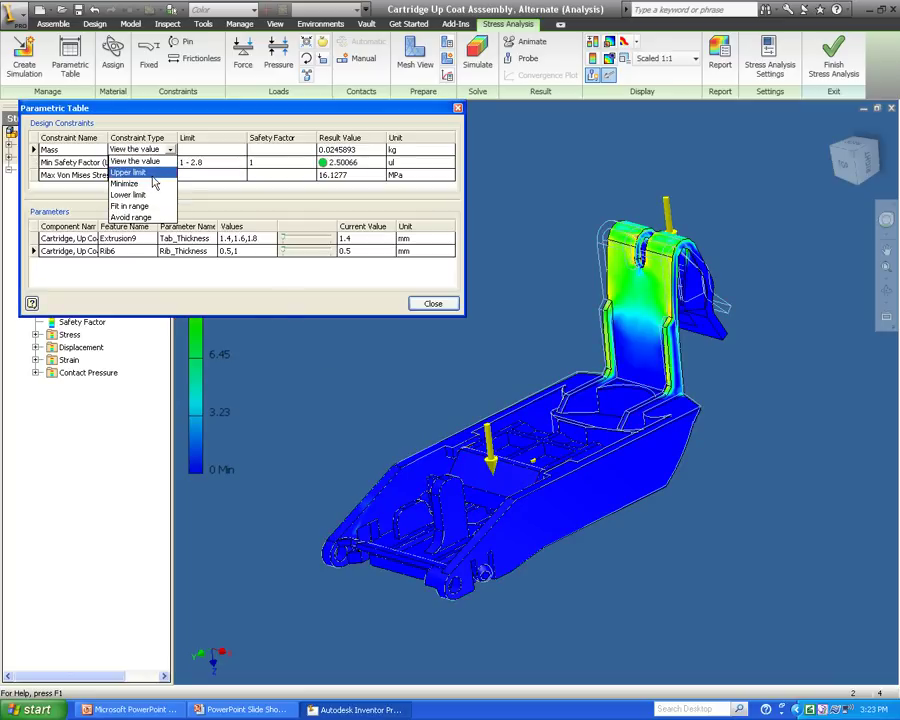
pyautogui.click(155, 183)
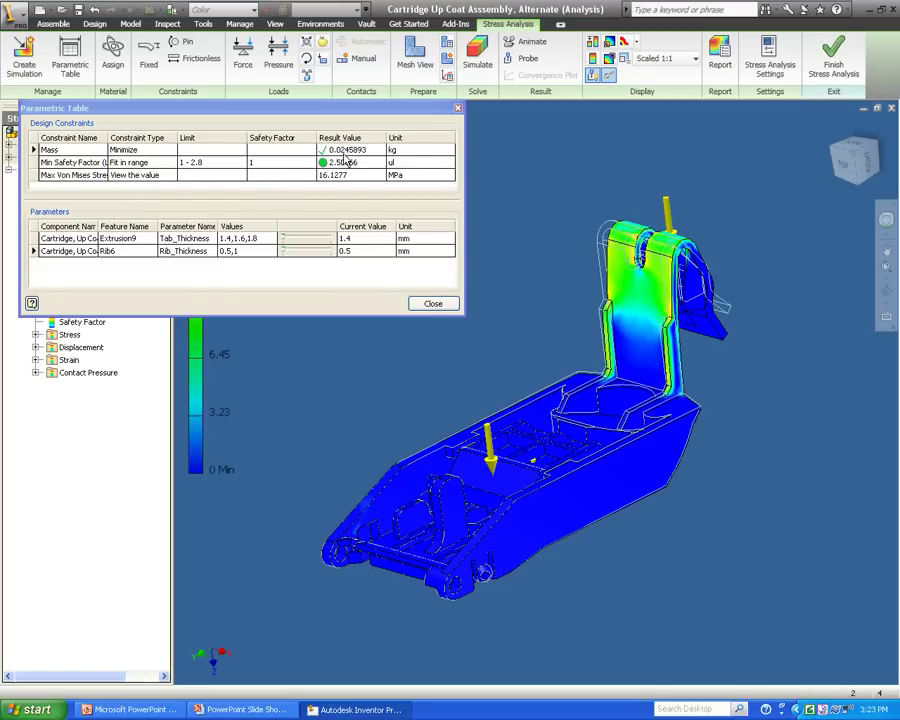
pyautogui.click(168, 178)
pyautogui.click(169, 176)
pyautogui.click(156, 209)
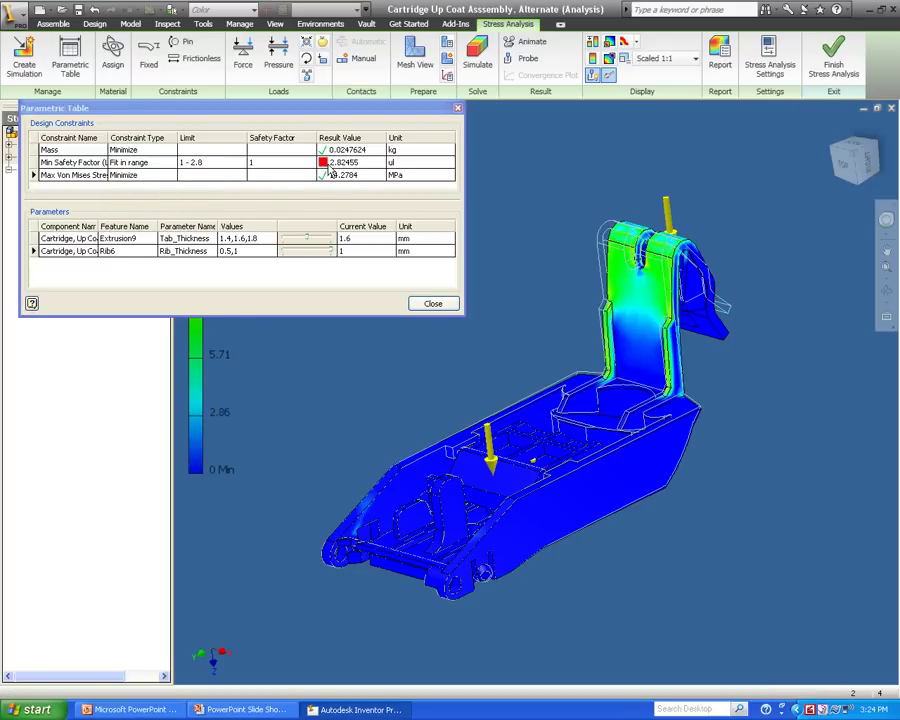
# Change the Mass constraint type back to View the value
pyautogui.click(168, 150)
pyautogui.click(170, 151)
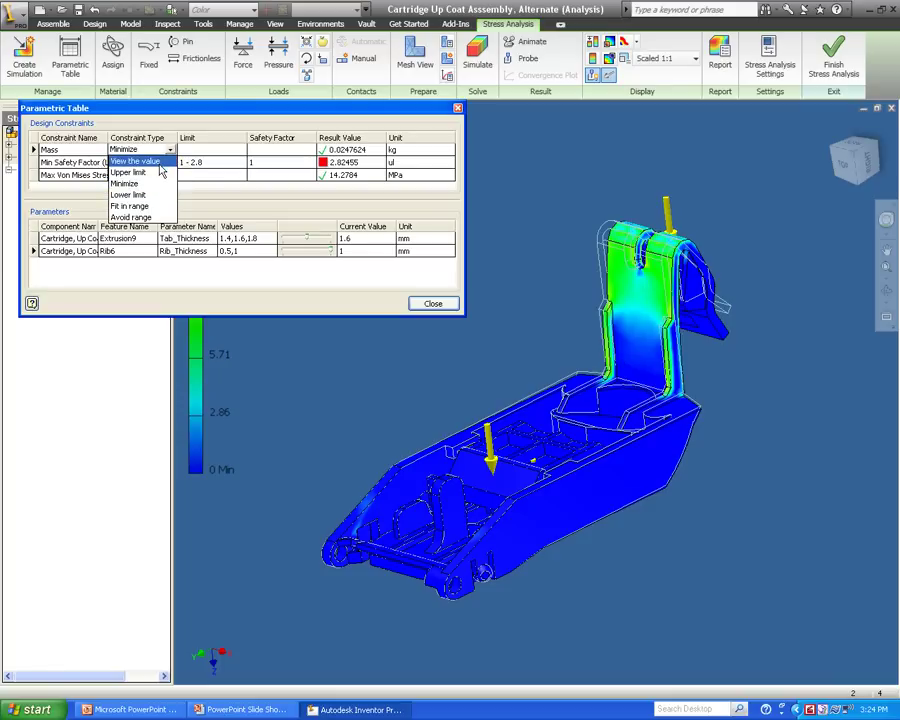
pyautogui.click(157, 162)
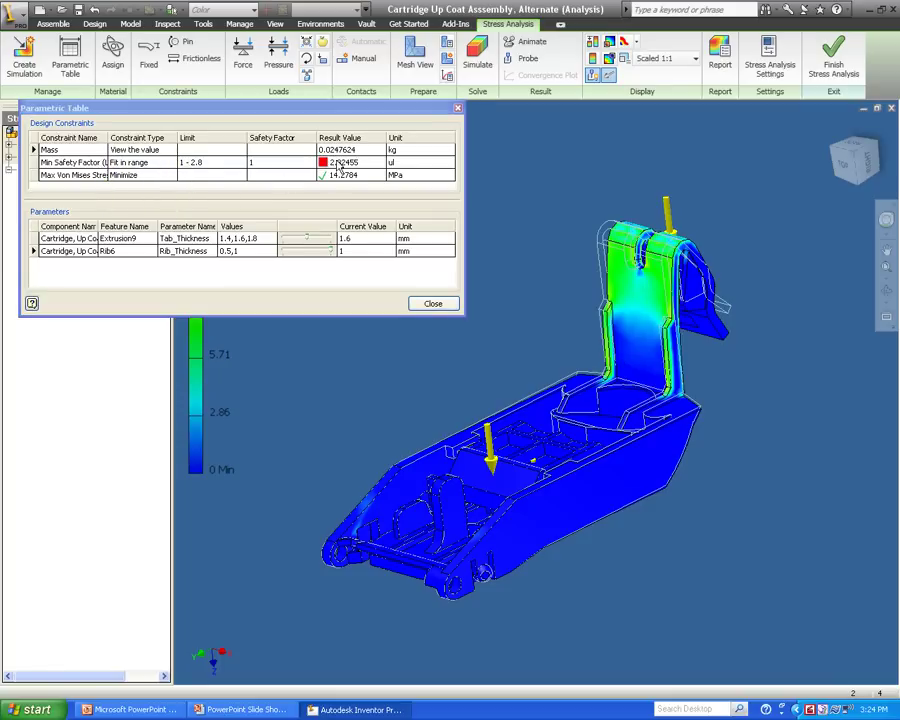
# Set the current Tab_Thickness to 1.4 mm, promote this configuration to the model, and close the parametric table
pyautogui.moveTo(304, 239); pyautogui.dragTo(290, 243)
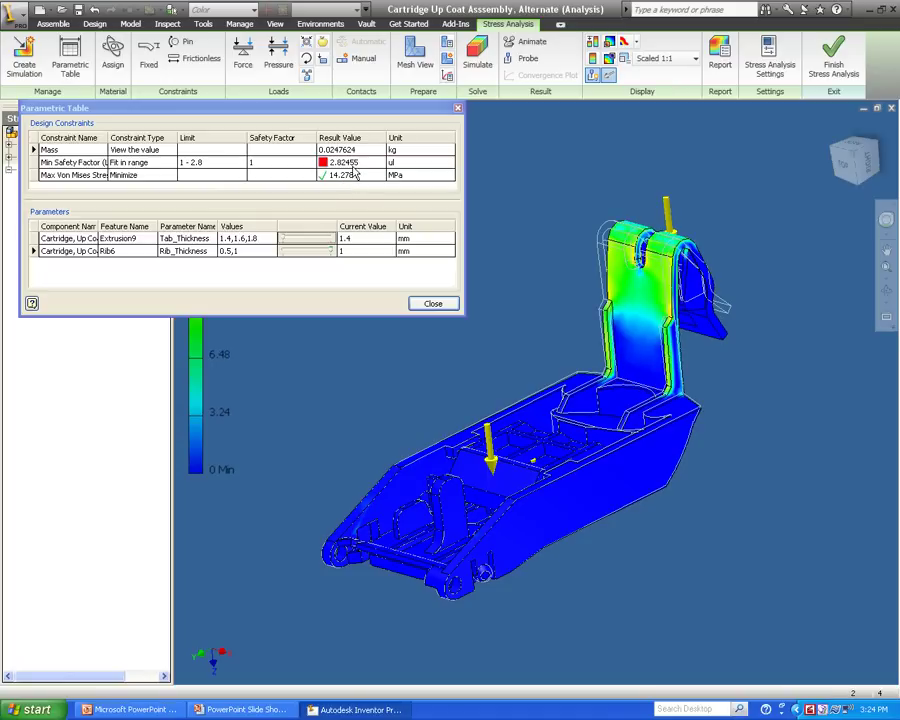
pyautogui.rightClick(371, 244)
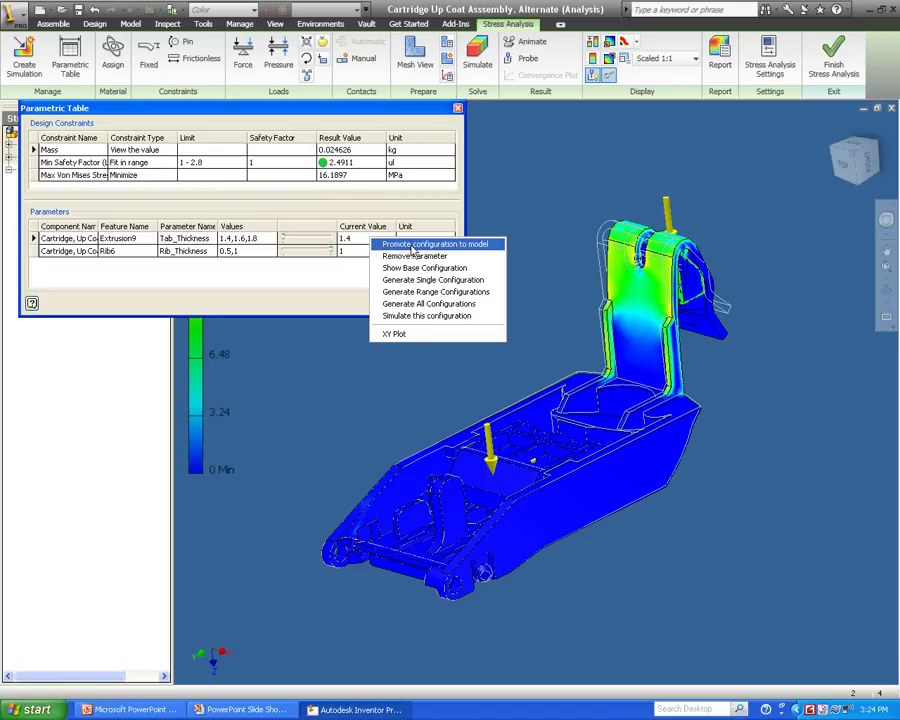
pyautogui.click(413, 244)
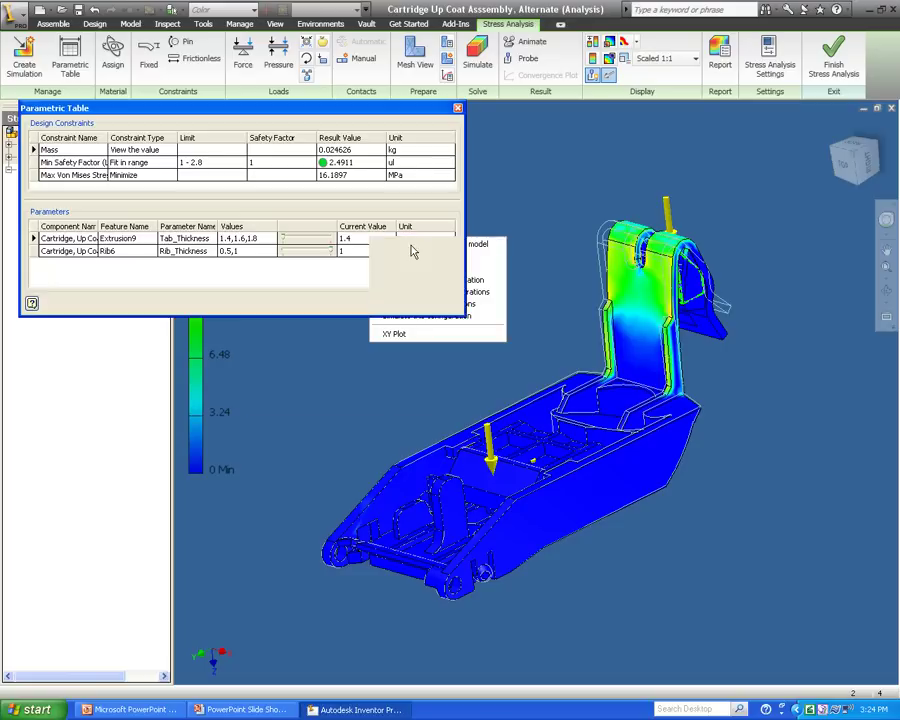
pyautogui.press('Return')
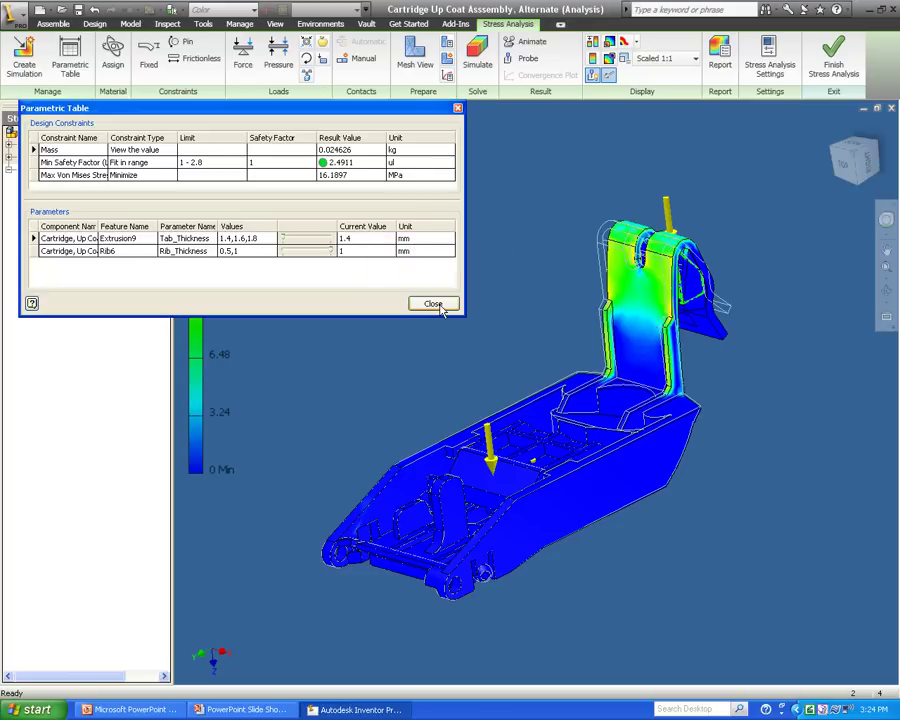
pyautogui.click(433, 304)
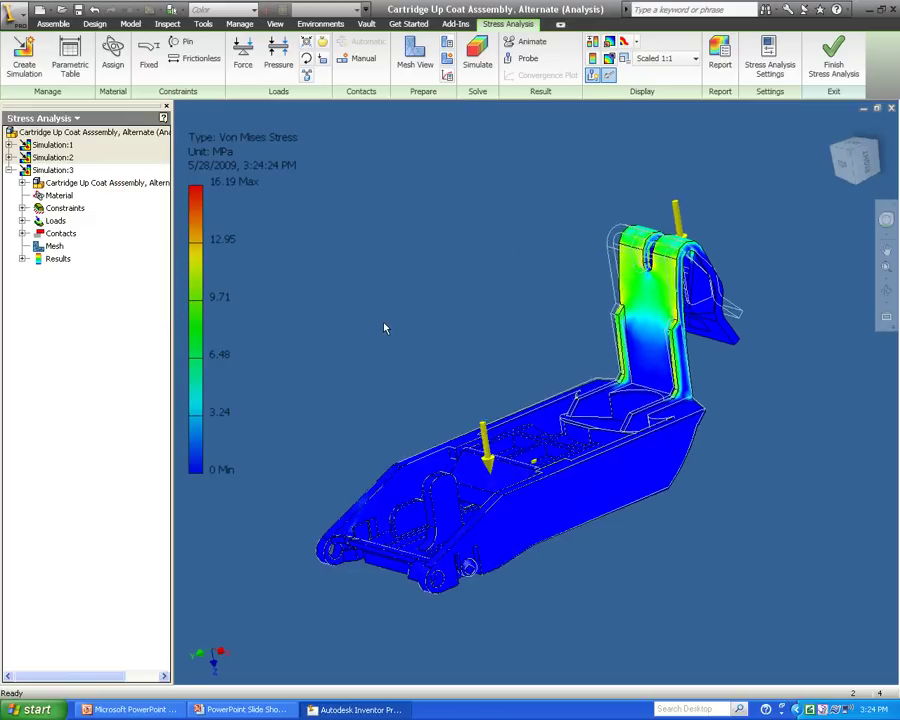